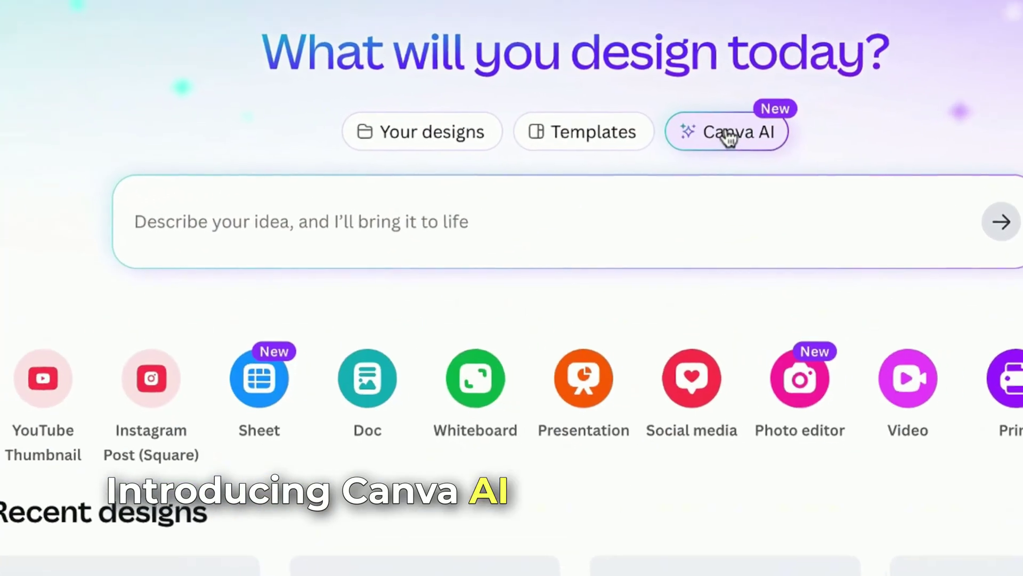
# Step: Open Canva AI and toggle Design for me off to show Design, Image, Doc and Code options
pyautogui.click(729, 134)
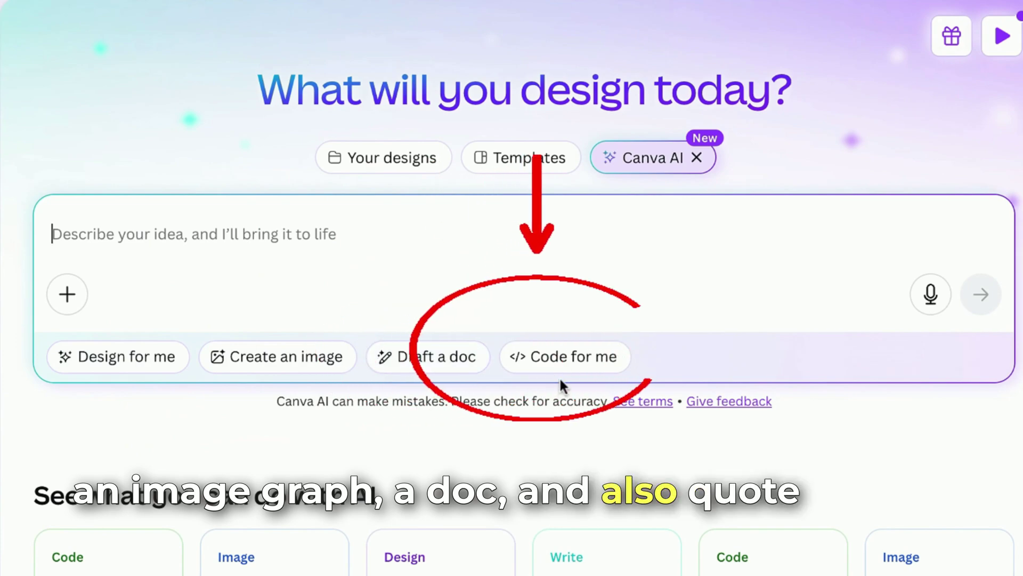
pyautogui.click(165, 366)
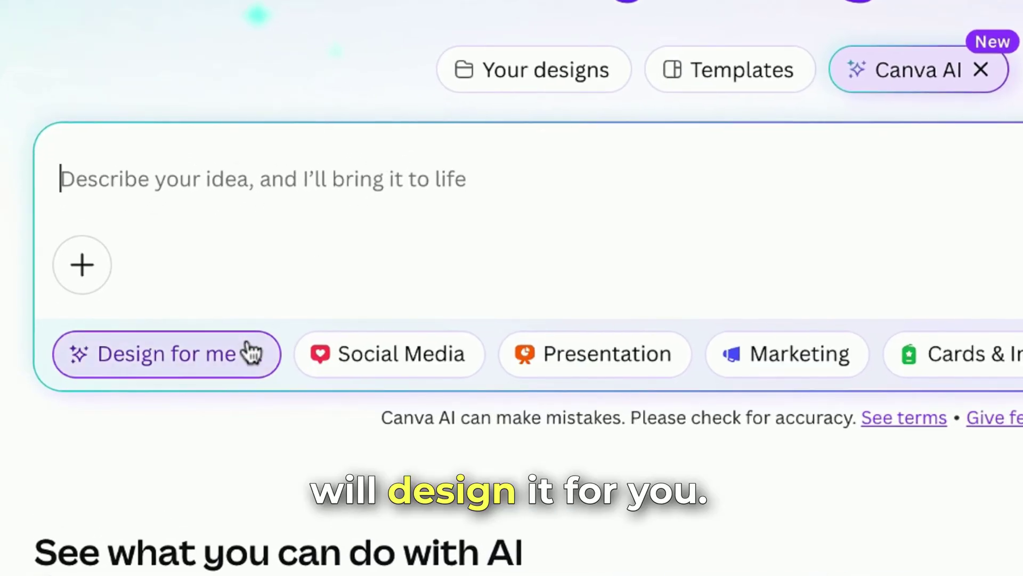
pyautogui.click(253, 354)
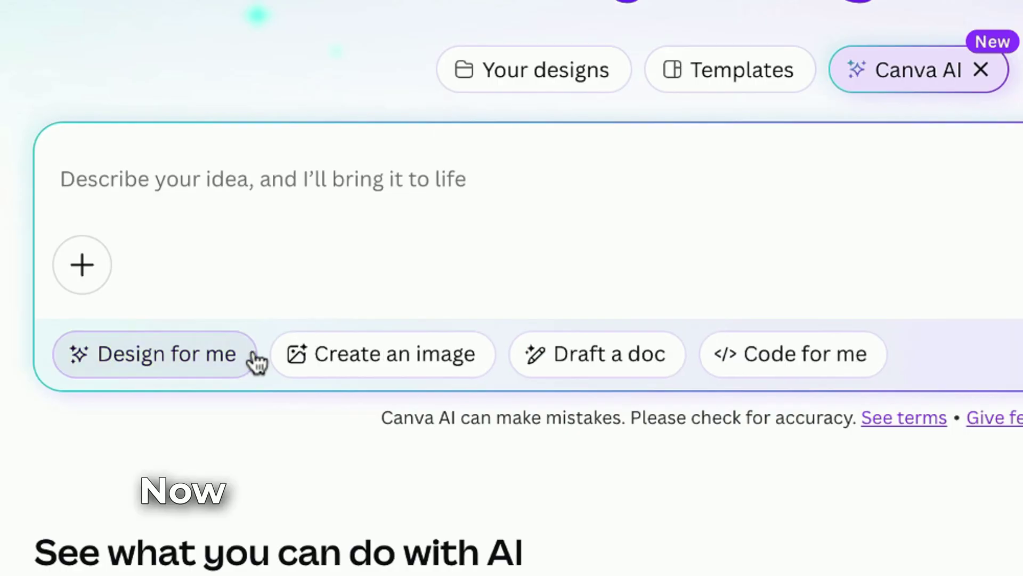
pyautogui.click(390, 370)
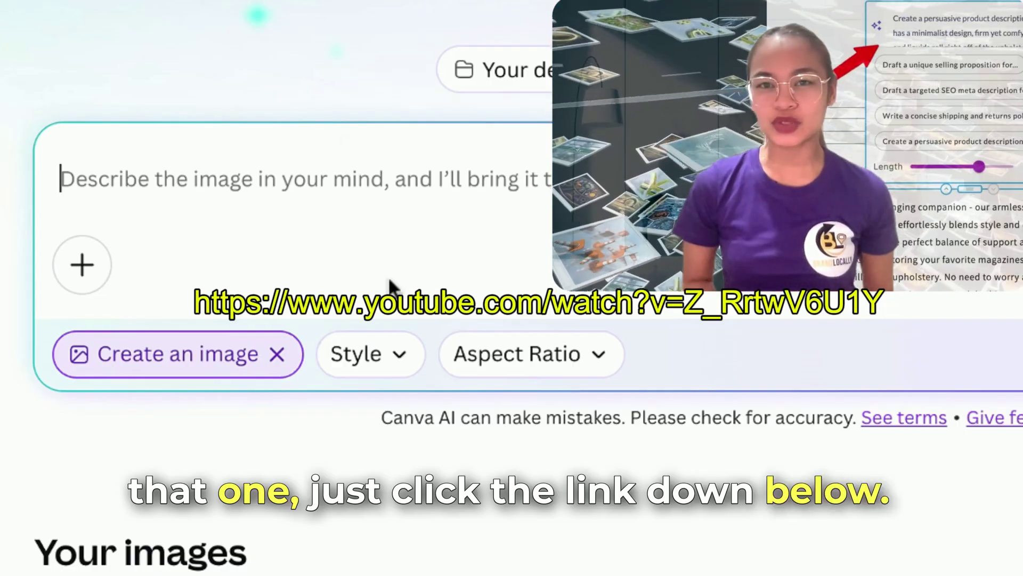
pyautogui.scroll(-15, 525, 573)
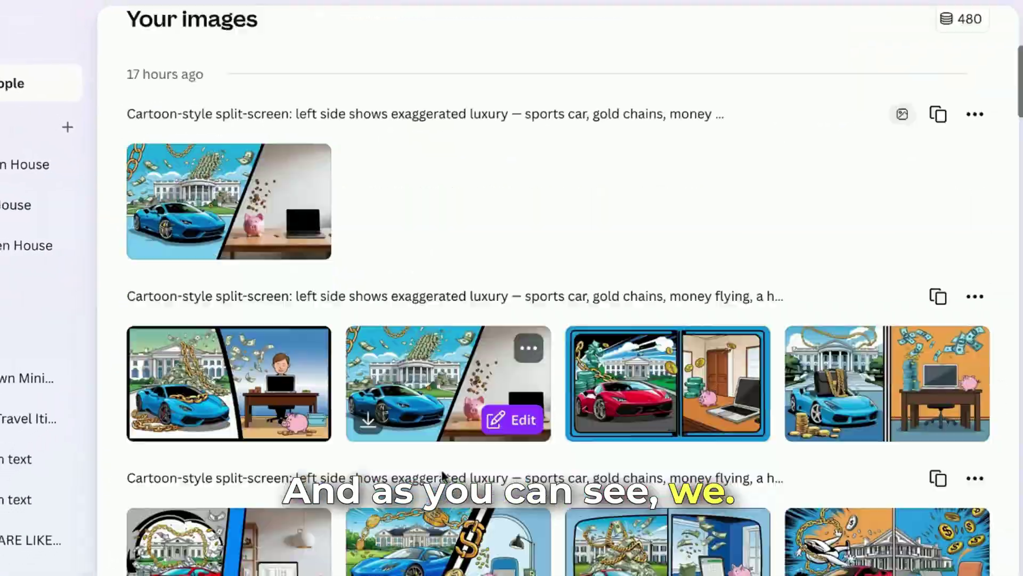
pyautogui.scroll(-10, 297, 489)
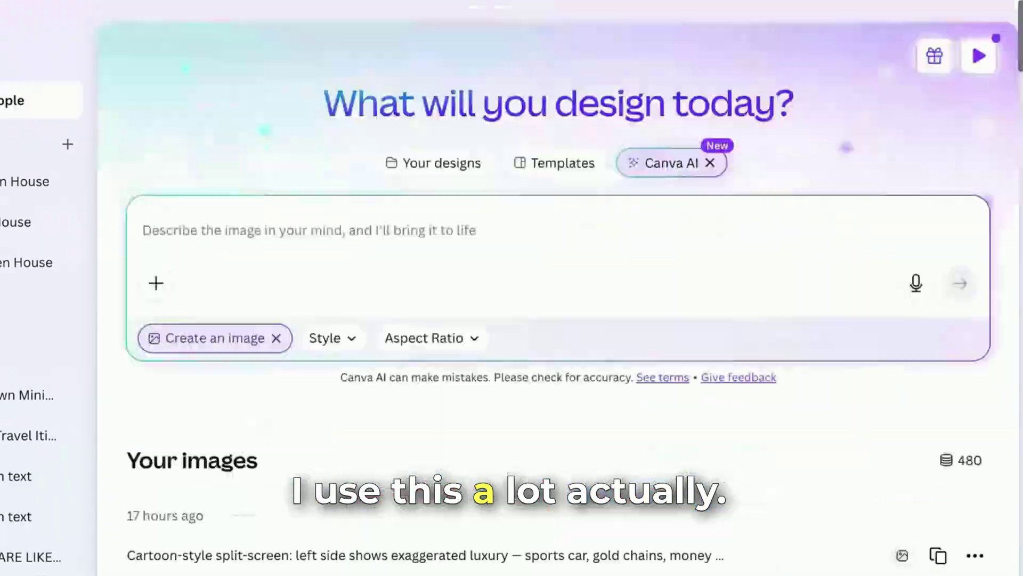
pyautogui.scroll(-15, 483, 524)
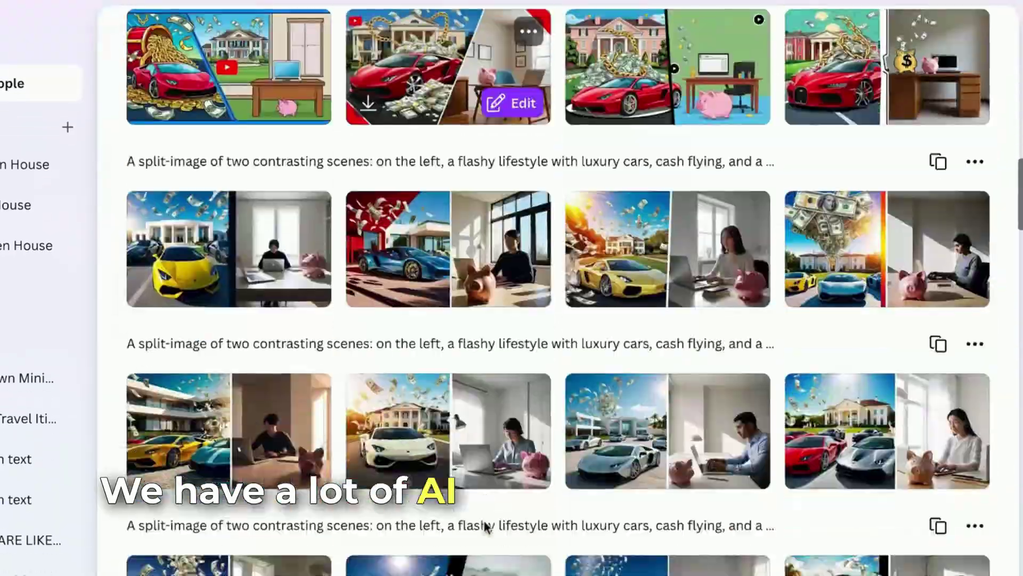
pyautogui.scroll(-20, 484, 525)
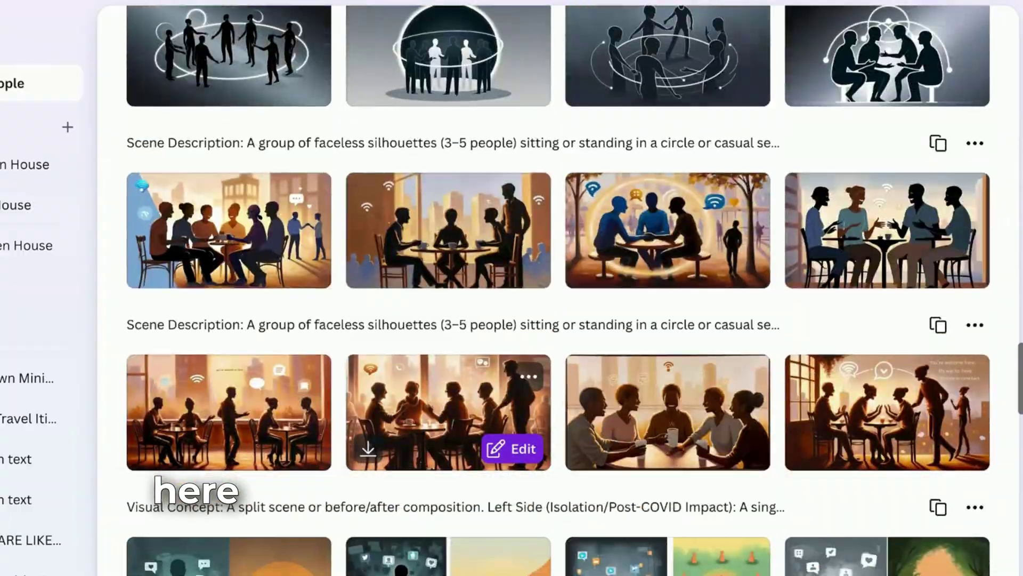
pyautogui.scroll(-15, 484, 525)
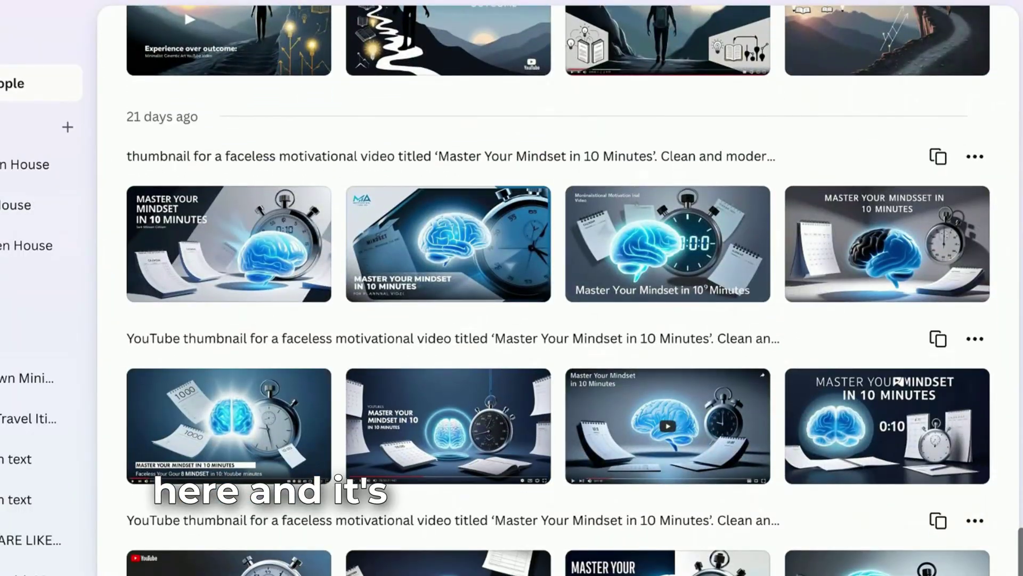
pyautogui.scroll(20, 520, 235)
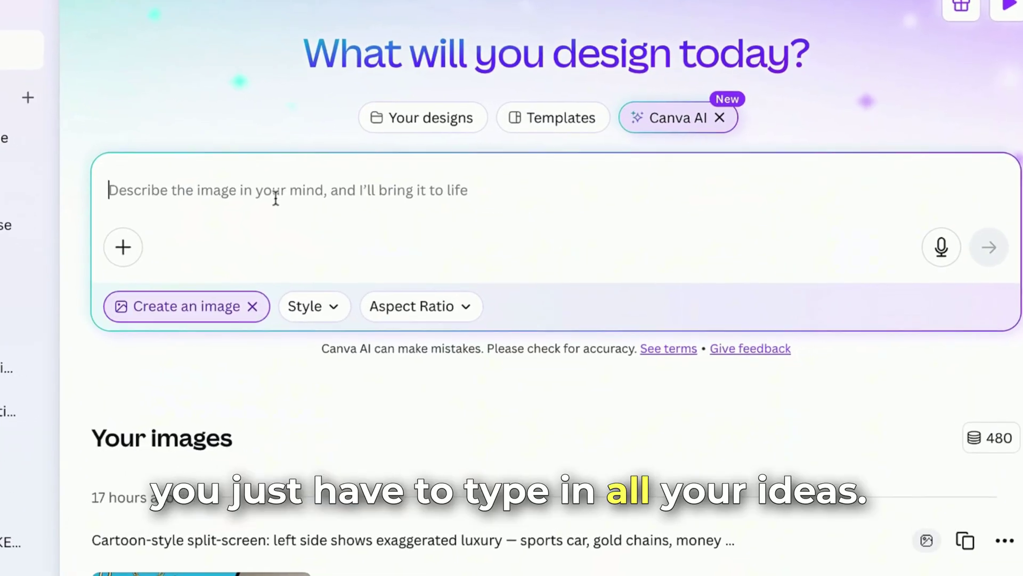
pyautogui.click(266, 195)
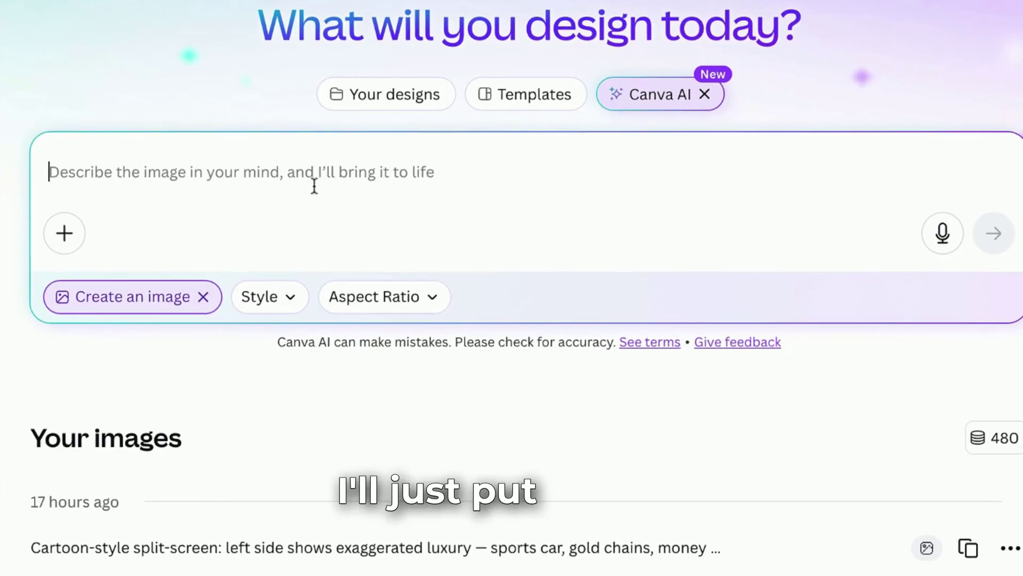
pyautogui.click(278, 299)
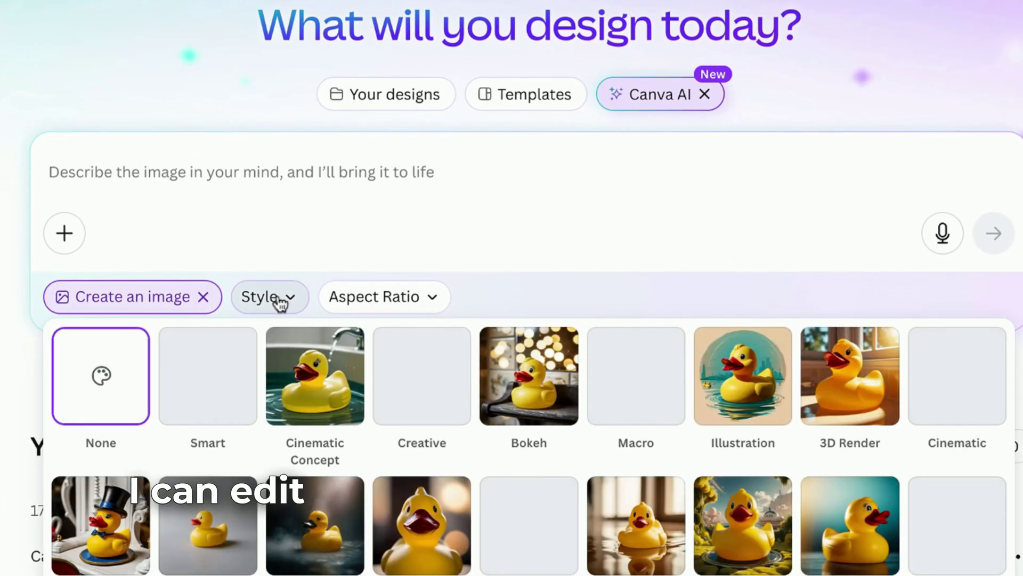
pyautogui.click(273, 299)
pyautogui.click(354, 302)
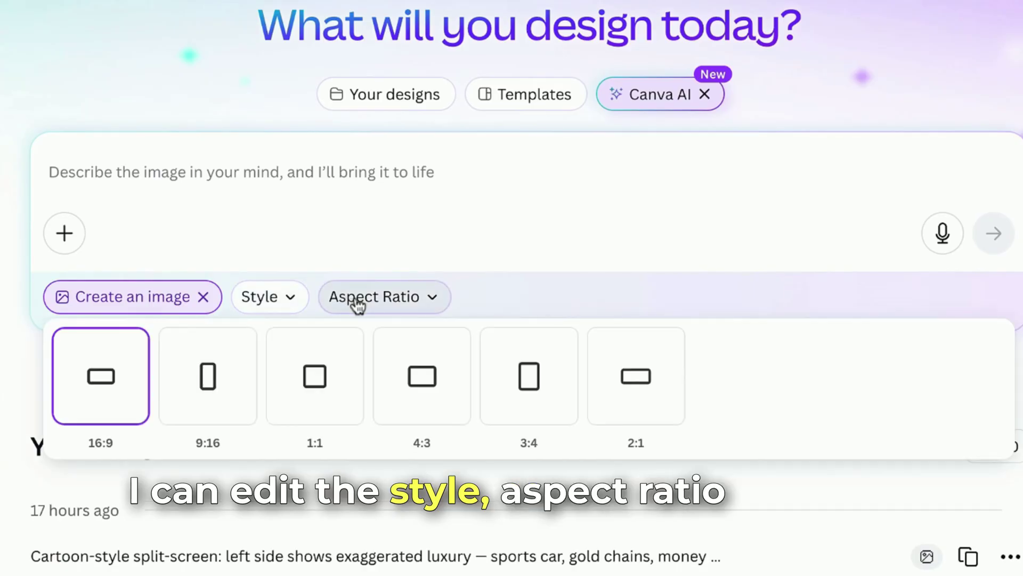
pyautogui.click(357, 305)
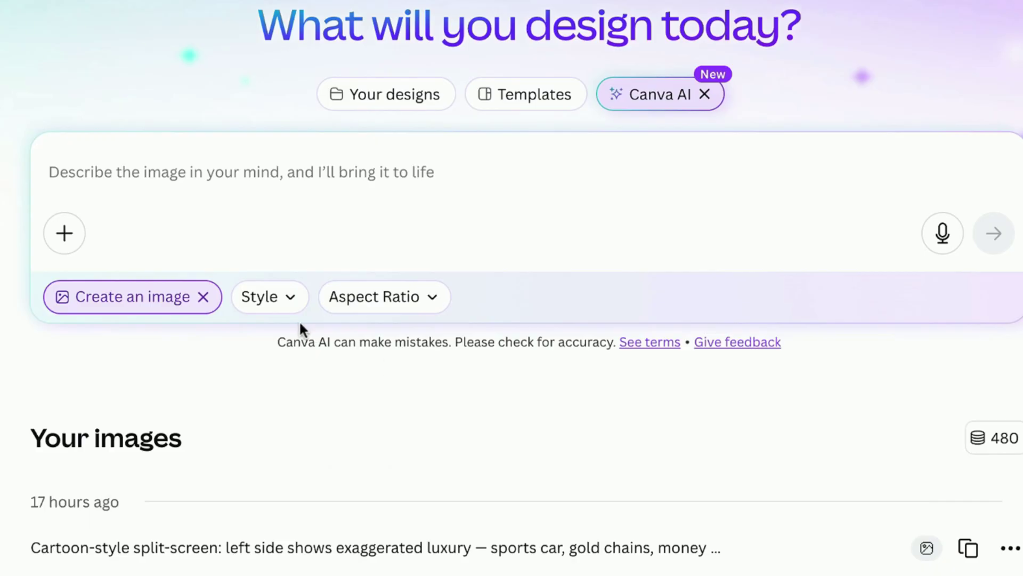
pyautogui.click(203, 299)
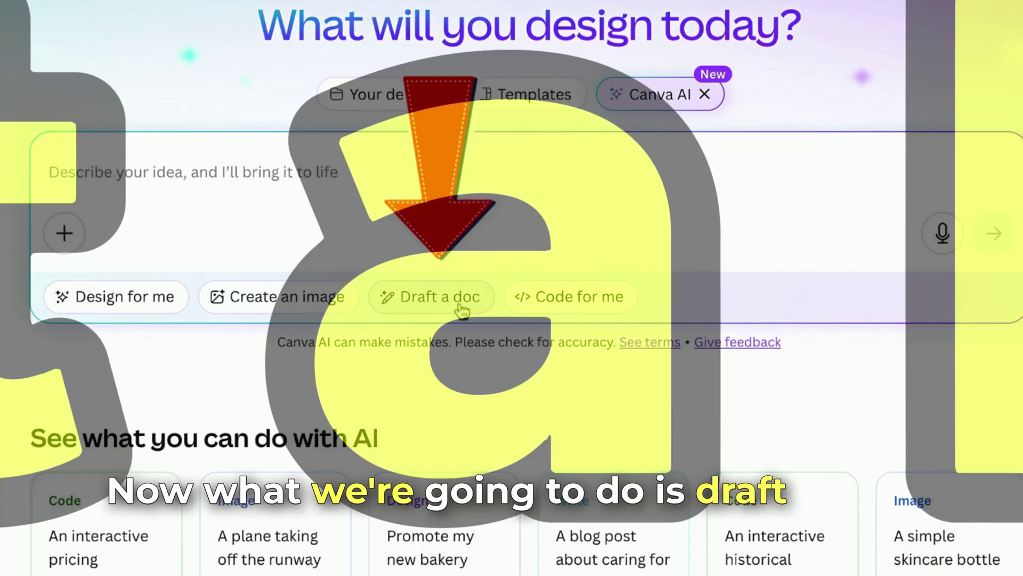
# Step: Using Draft a doc, request a 5-day, 4-night Thailand itinerary with hidden gems and local favorites
pyautogui.click(460, 309)
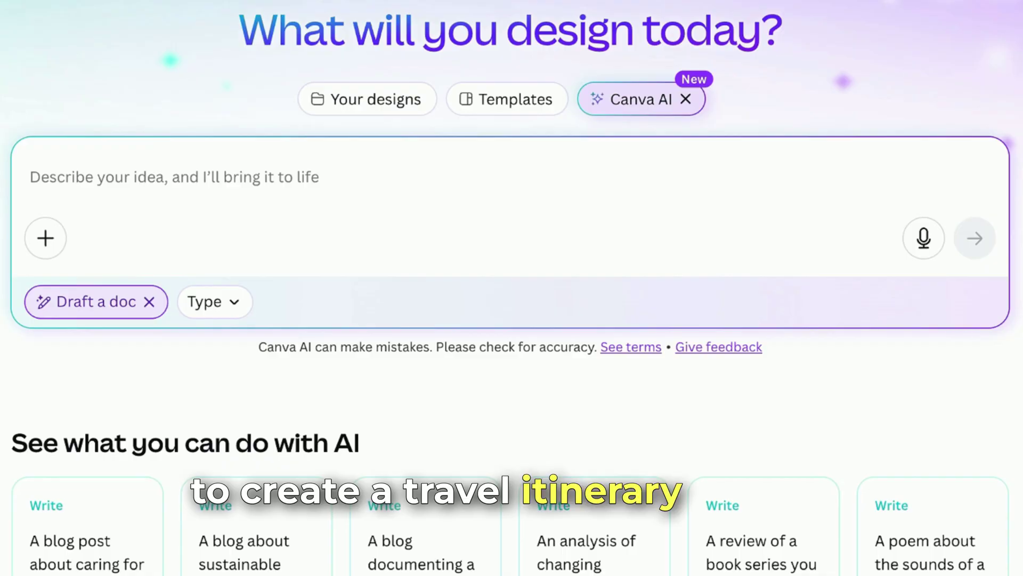
pyautogui.click(369, 170)
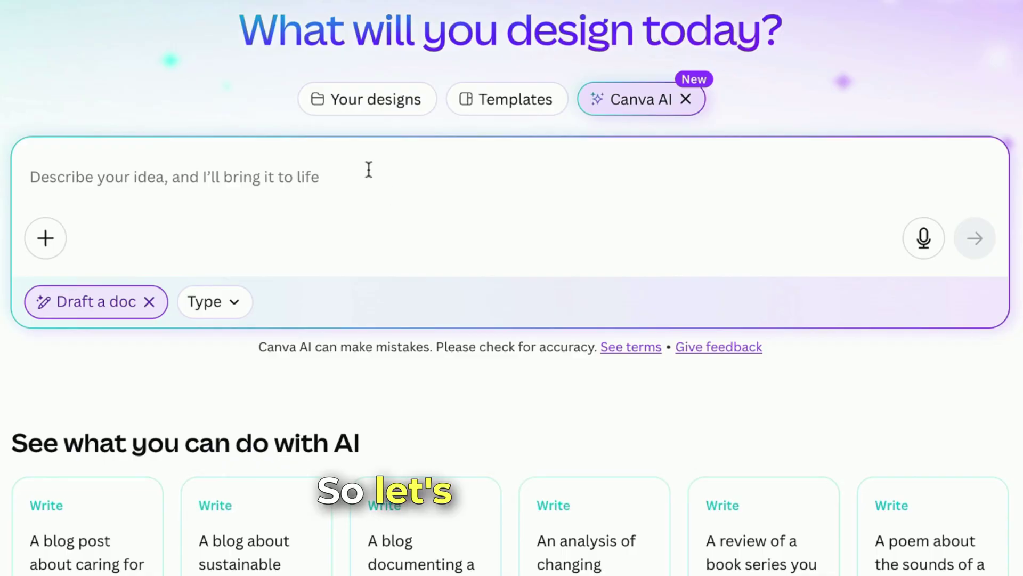
pyautogui.write('c')
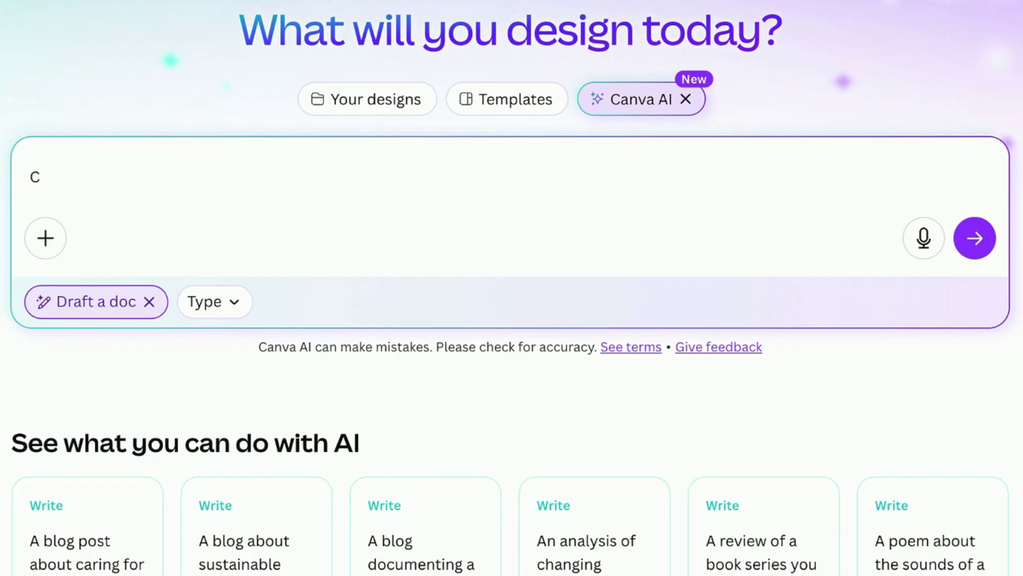
pyautogui.write('reate ')
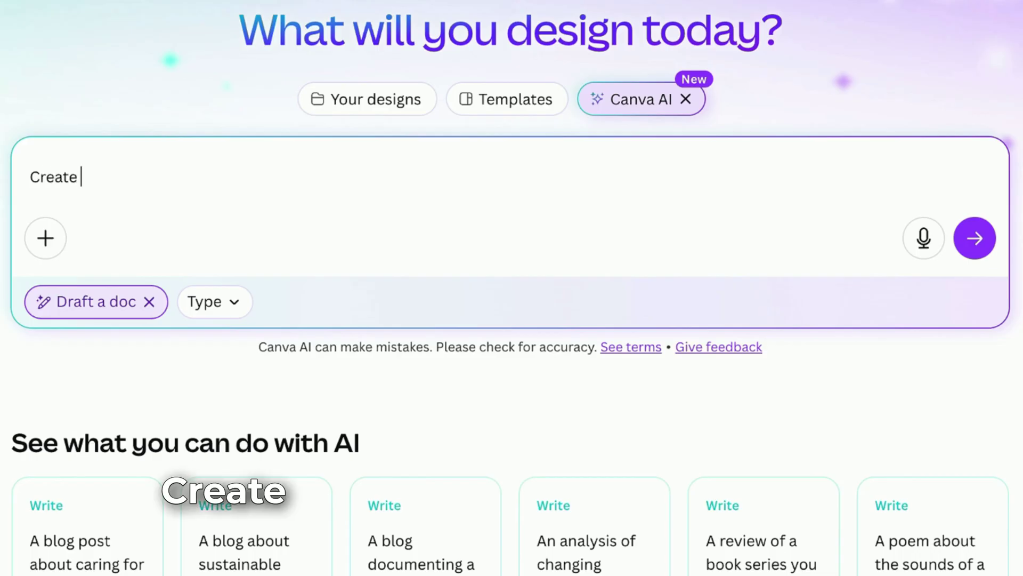
pyautogui.write('a travel i')
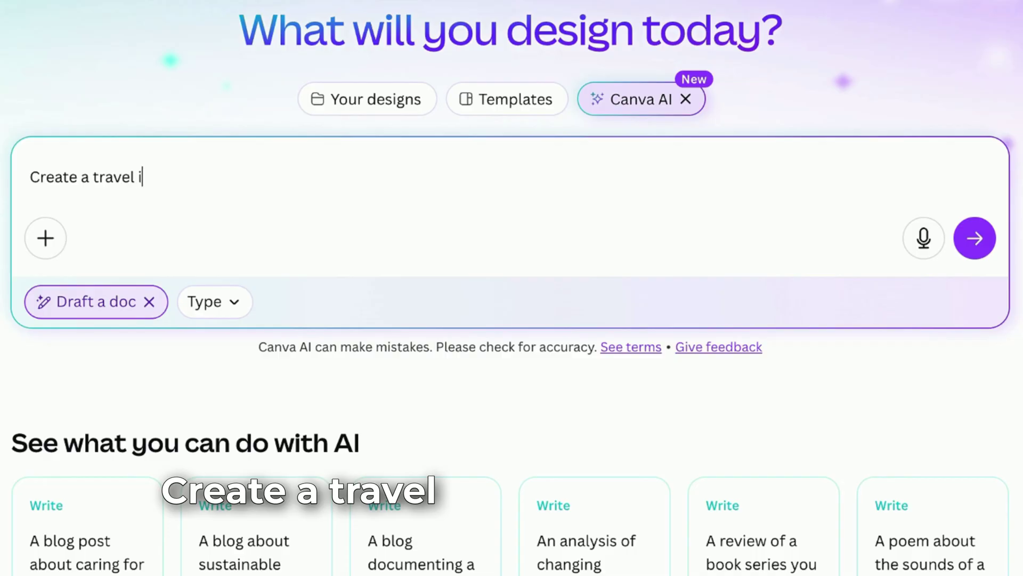
pyautogui.write('tinerary')
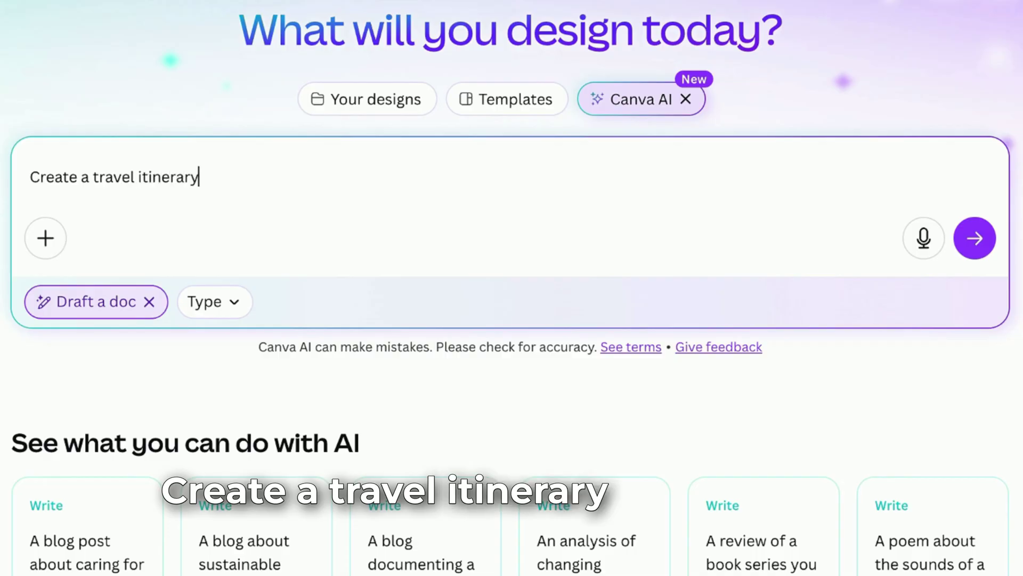
pyautogui.write(' for ')
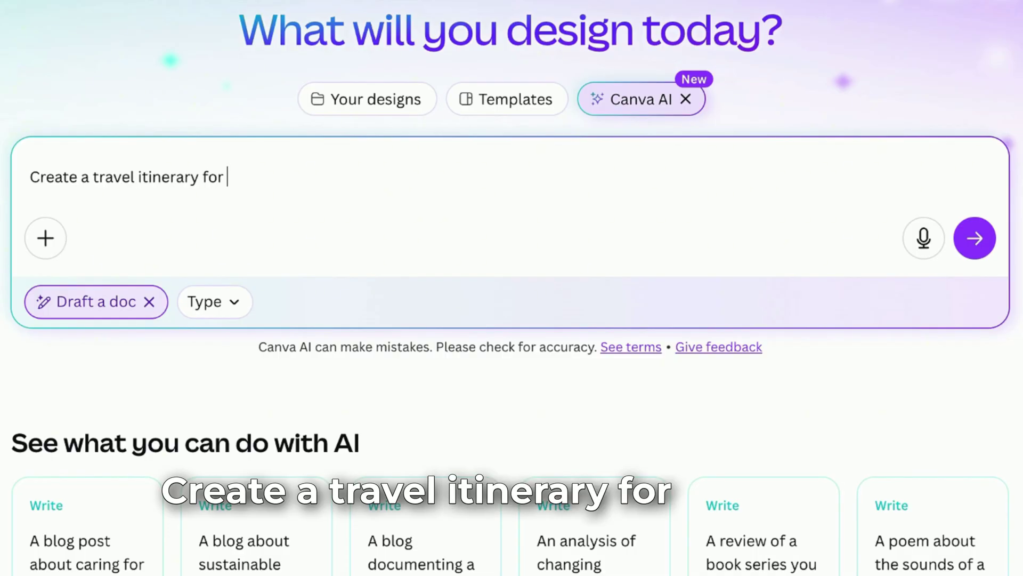
pyautogui.write('thailand. I will be')
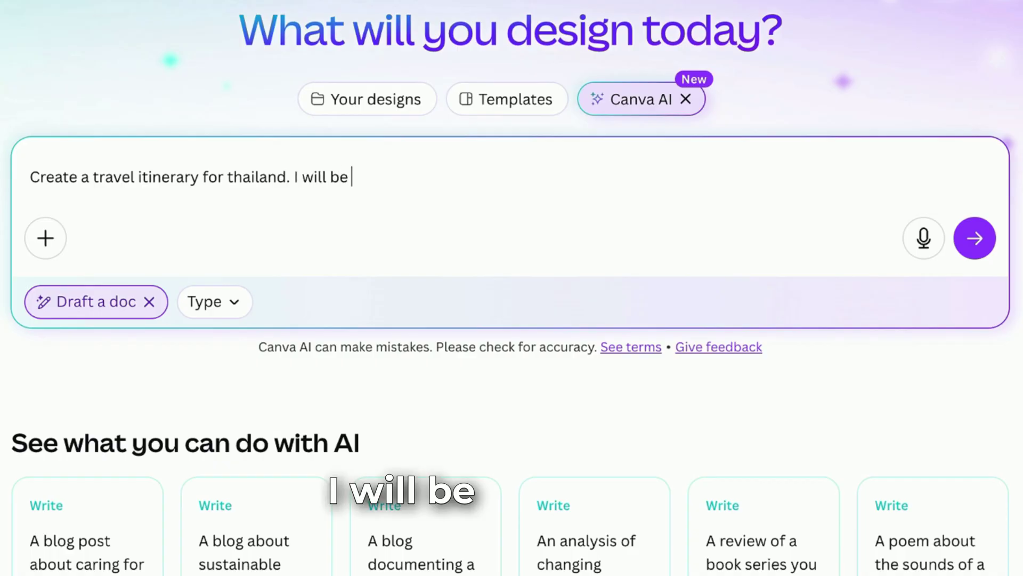
pyautogui.write('staying f')
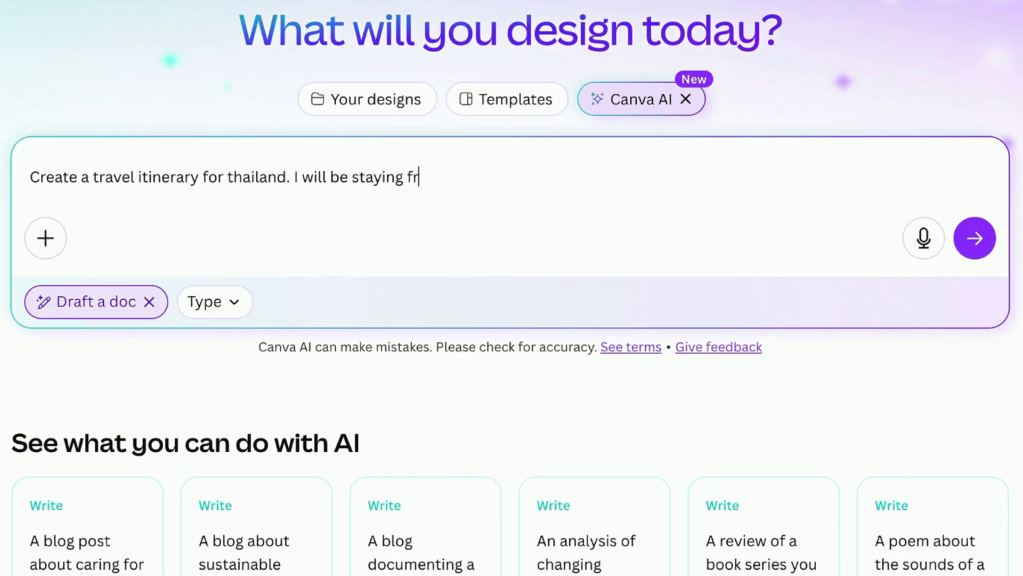
pyautogui.write('or 5 days')
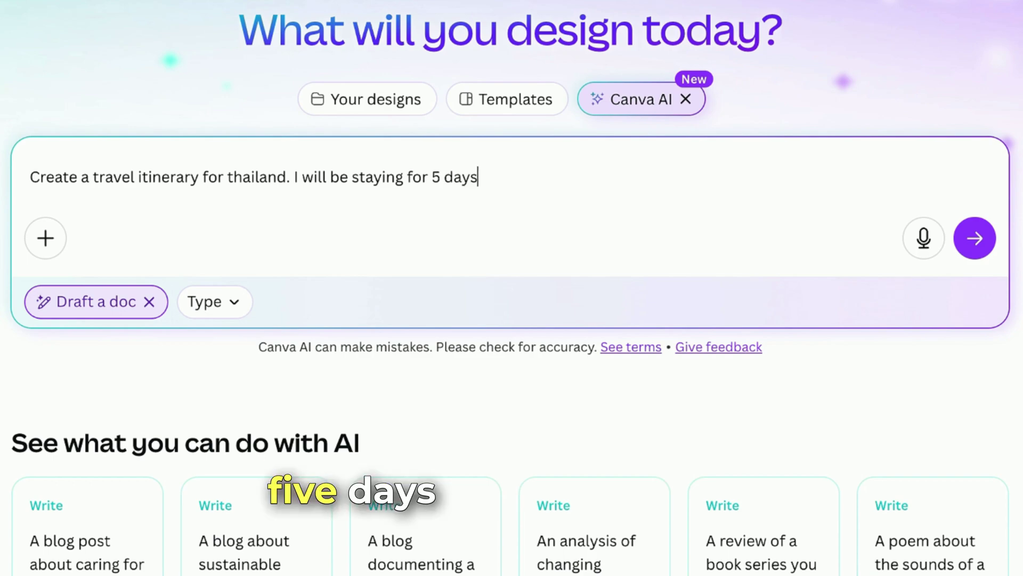
pyautogui.write(' and 4 nig')
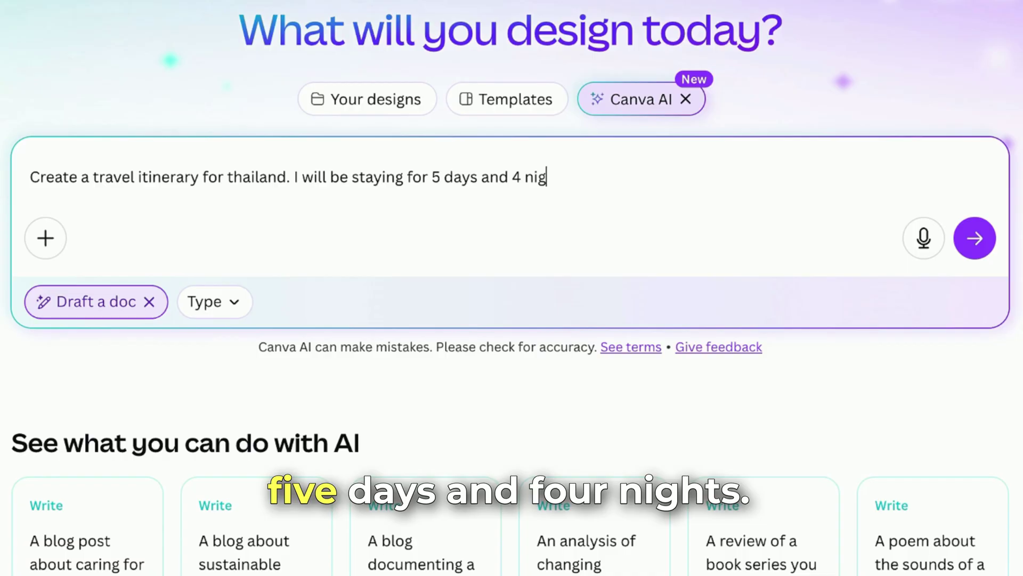
pyautogui.write('ht')
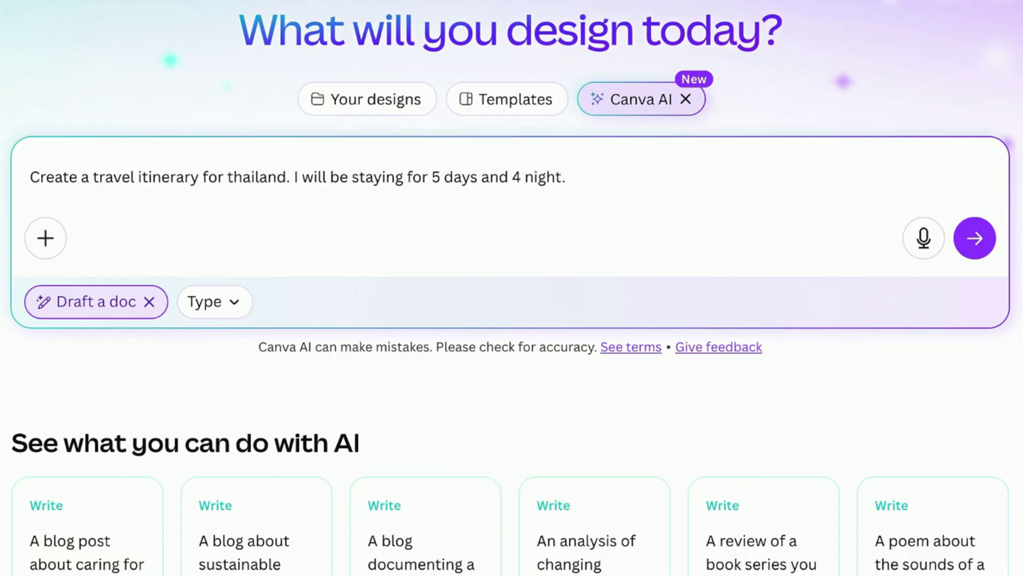
pyautogui.write('. Include the hidden')
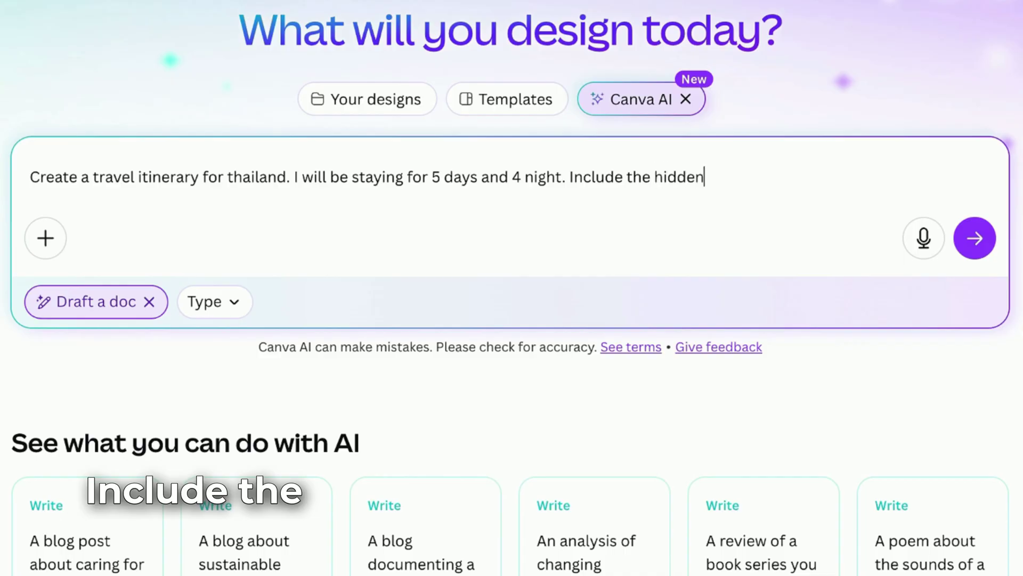
pyautogui.write(' gems and l')
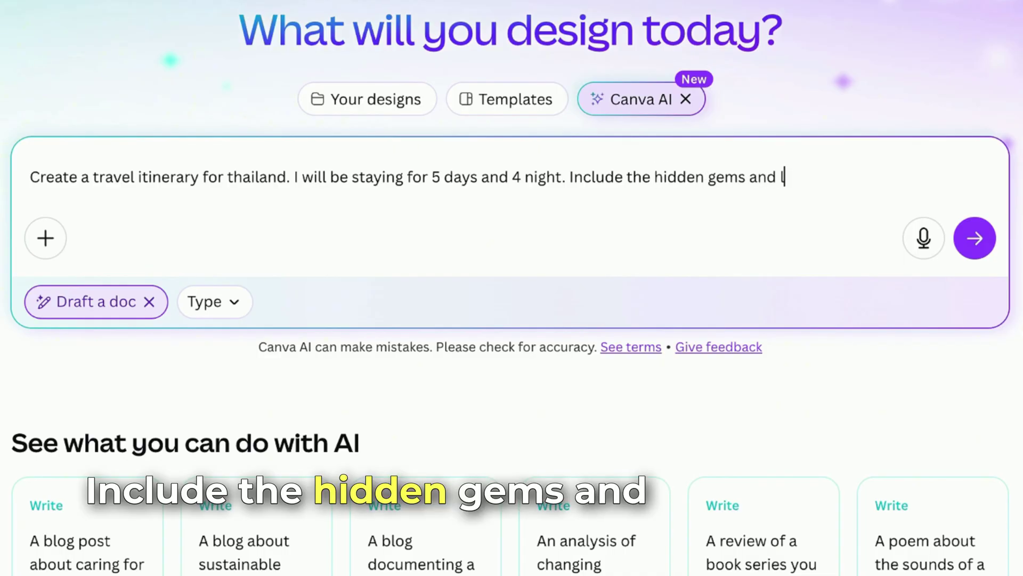
pyautogui.write('ocal favorite')
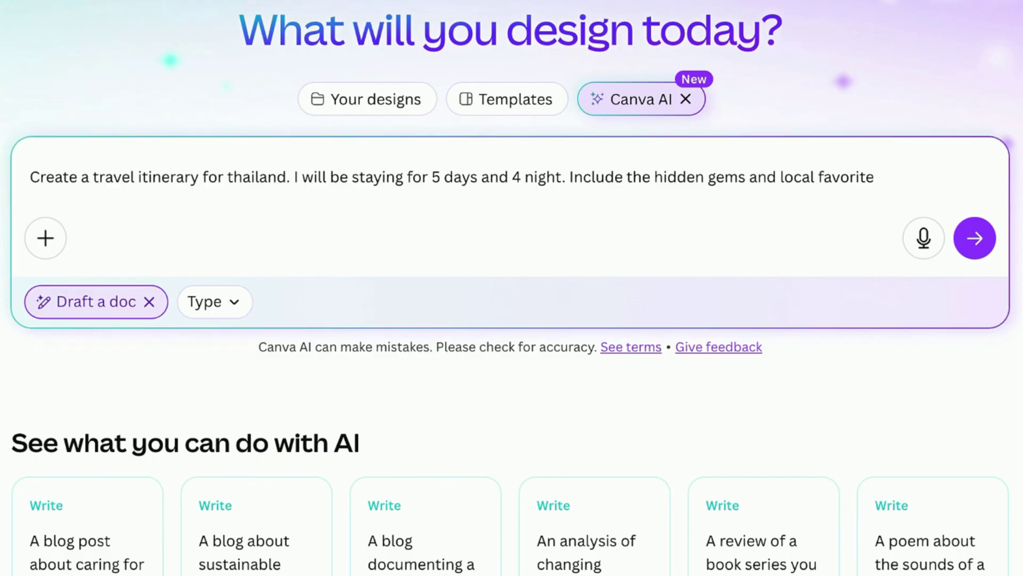
pyautogui.click(973, 237)
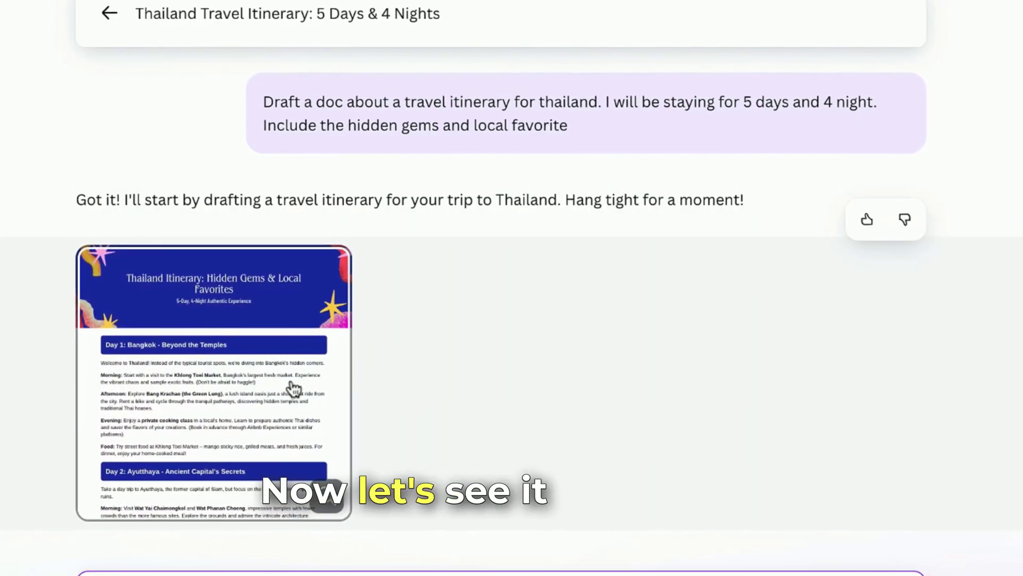
pyautogui.click(291, 389)
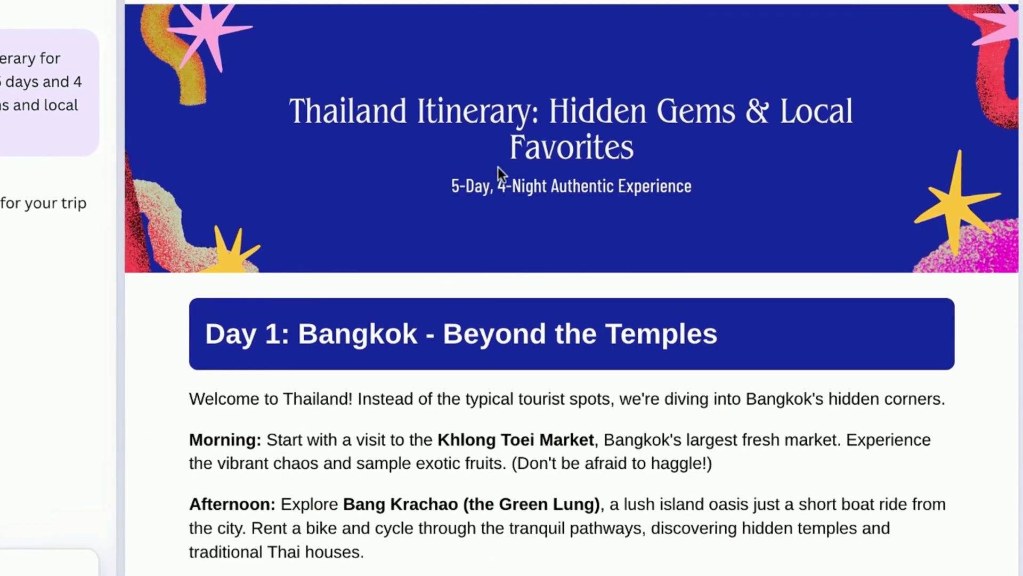
pyautogui.scroll(-2, 509, 258)
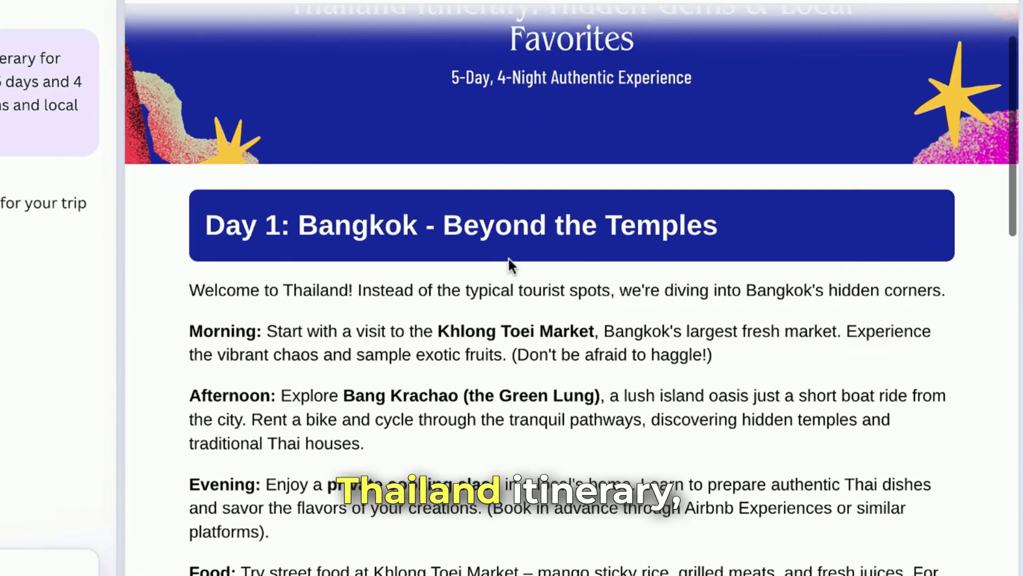
pyautogui.scroll(2, 618, 178)
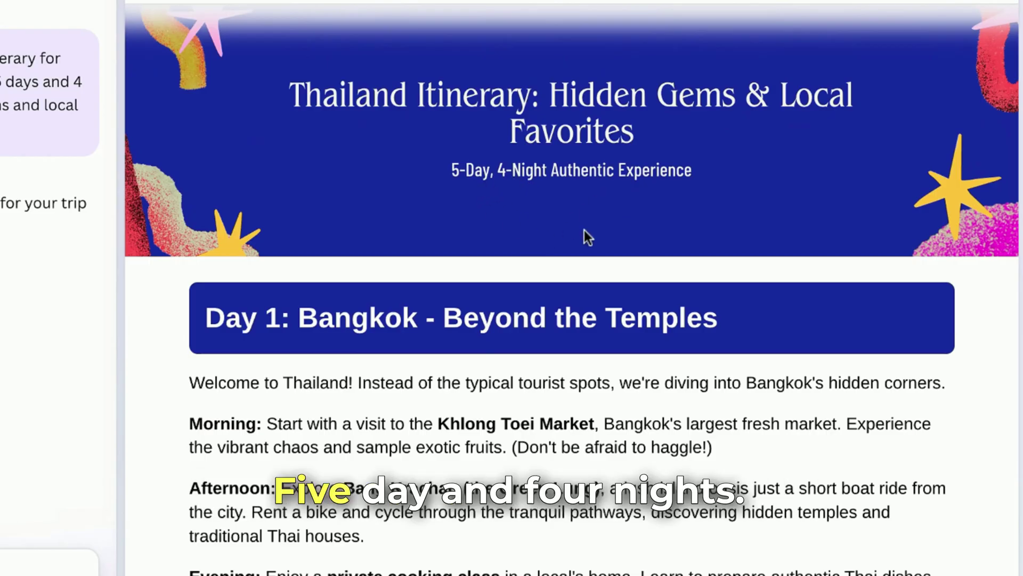
pyautogui.scroll(-3, 585, 267)
pyautogui.scroll(-2, 585, 264)
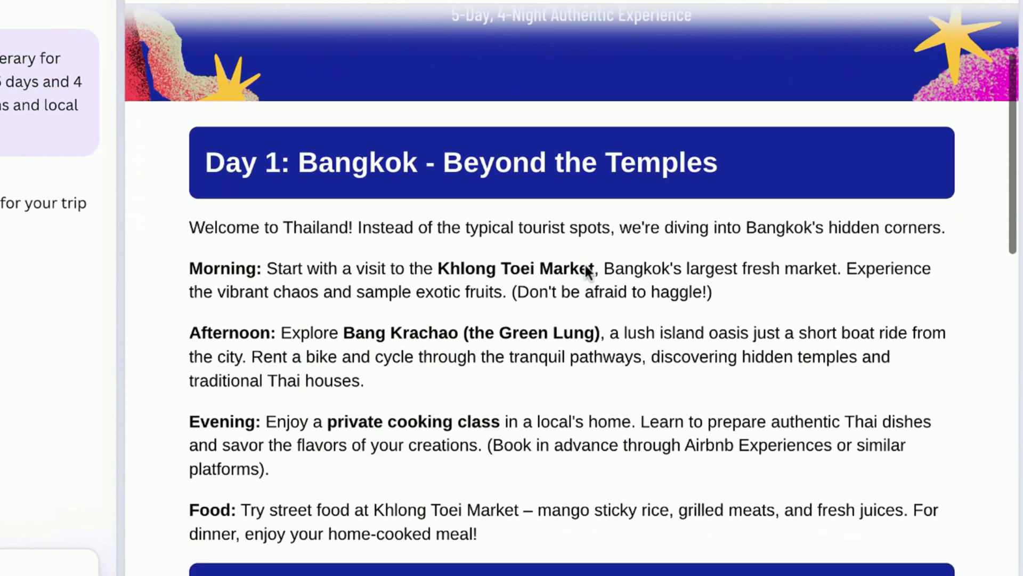
pyautogui.scroll(-1, 354, 210)
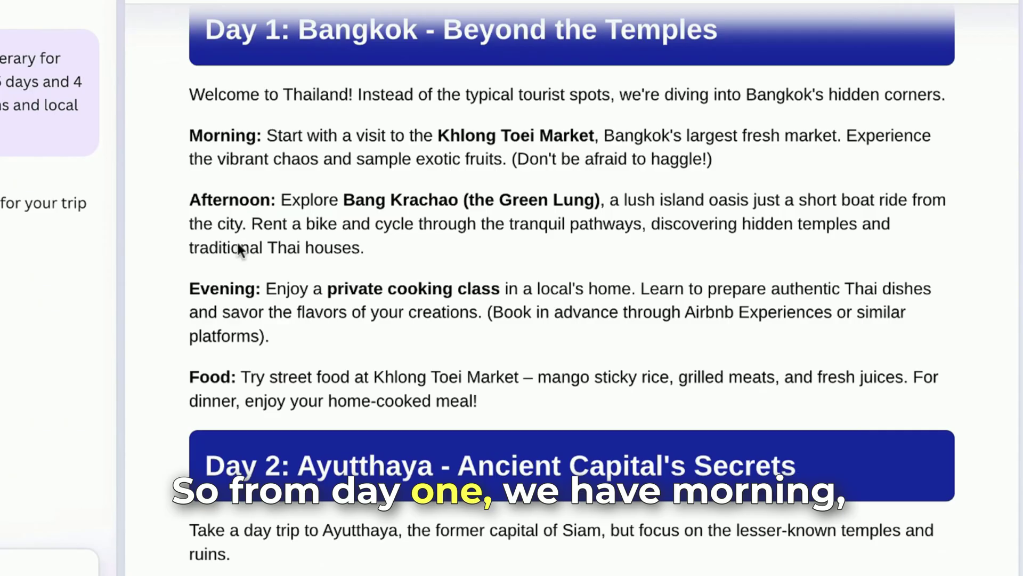
pyautogui.scroll(-3, 245, 358)
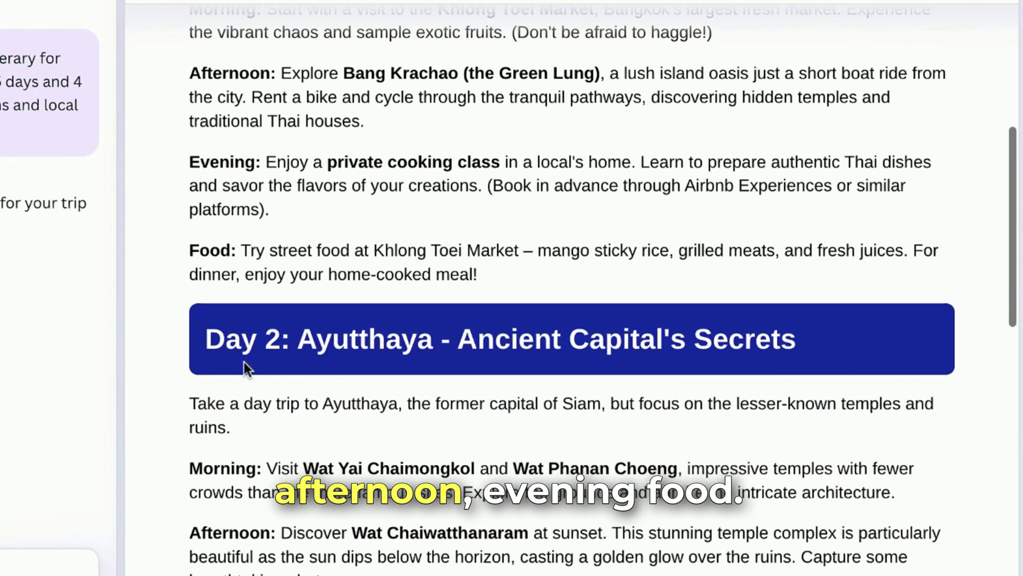
pyautogui.scroll(-1, 316, 351)
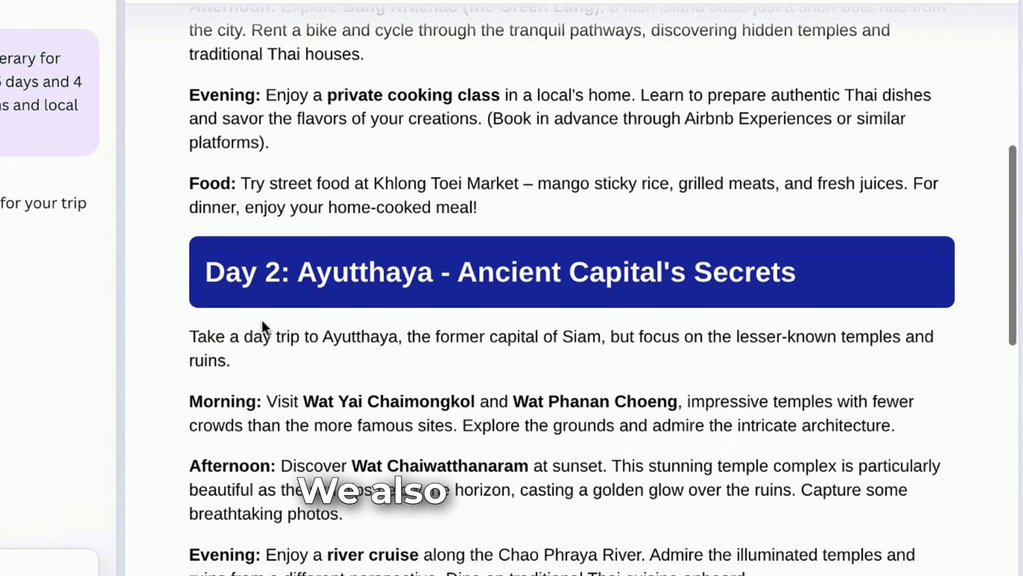
pyautogui.scroll(-1, 334, 442)
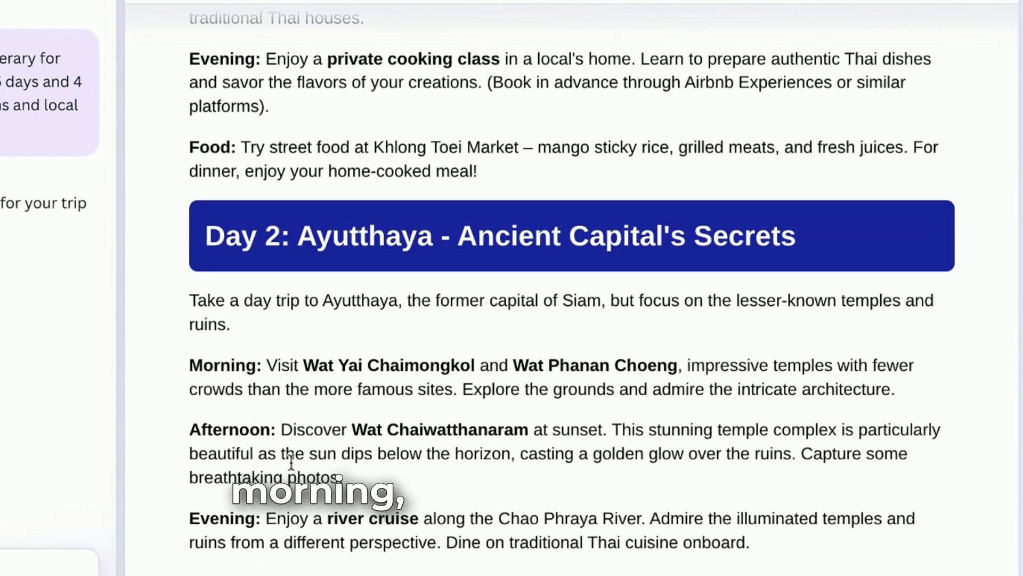
pyautogui.scroll(-1, 299, 475)
pyautogui.scroll(-2, 271, 504)
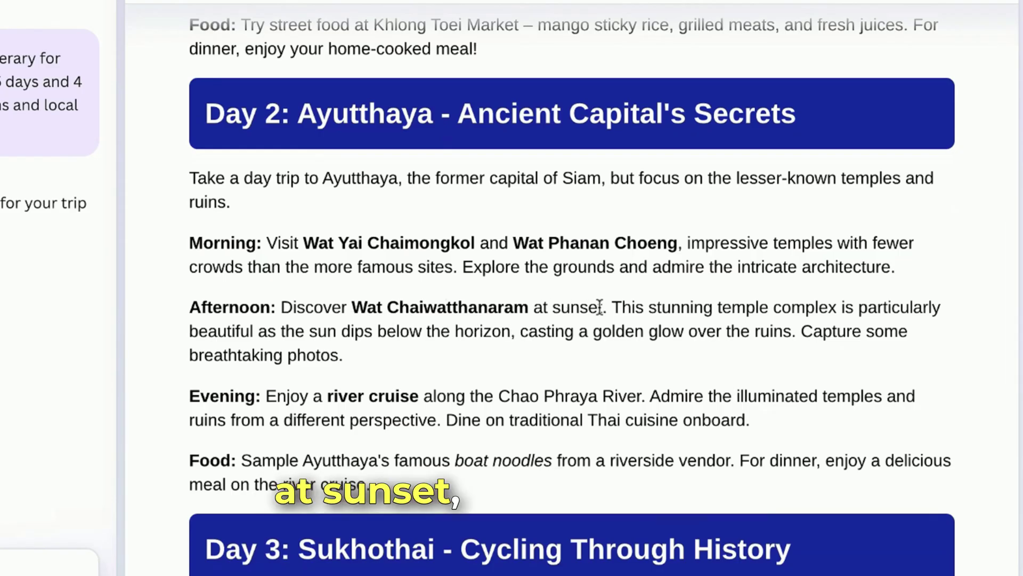
pyautogui.moveTo(620, 308); pyautogui.dragTo(706, 343)
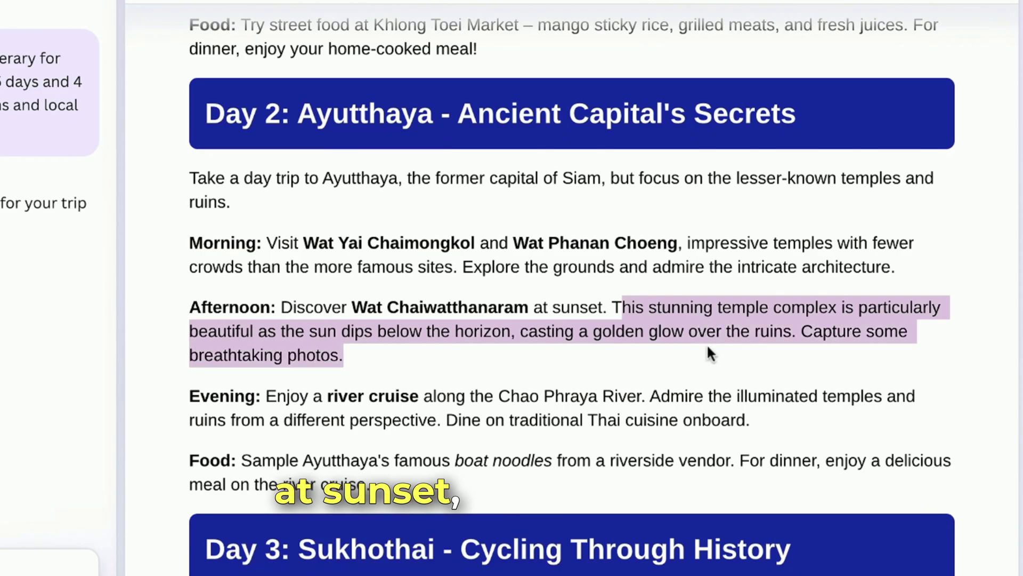
pyautogui.scroll(-3, 520, 440)
pyautogui.scroll(-2, 520, 437)
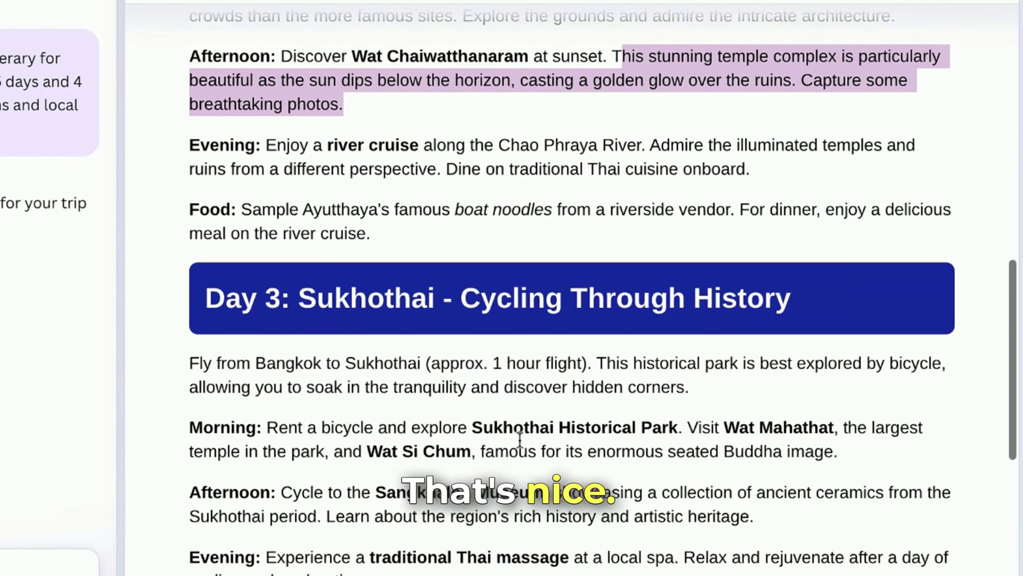
pyautogui.scroll(-1, 328, 328)
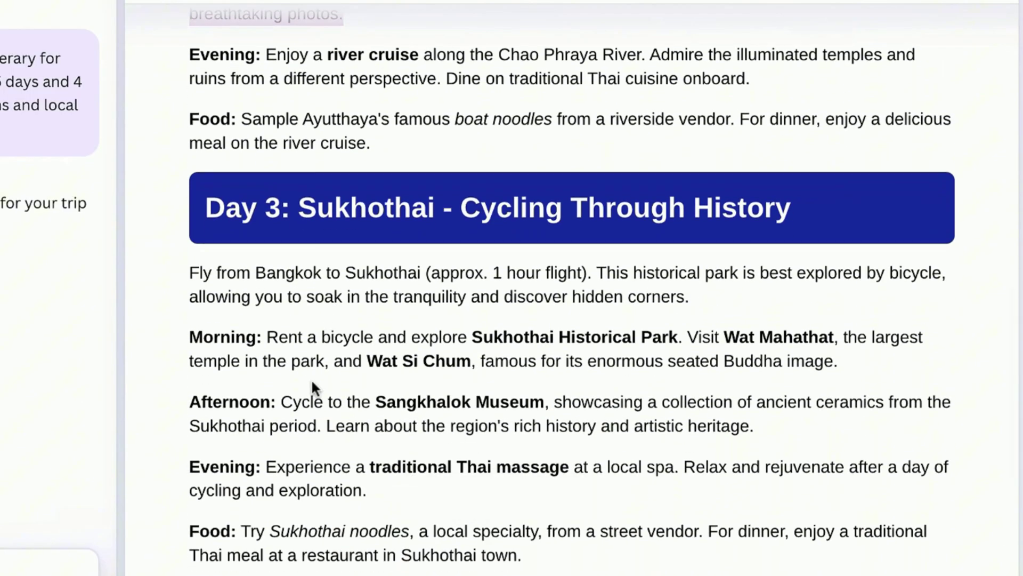
pyautogui.scroll(-1, 311, 379)
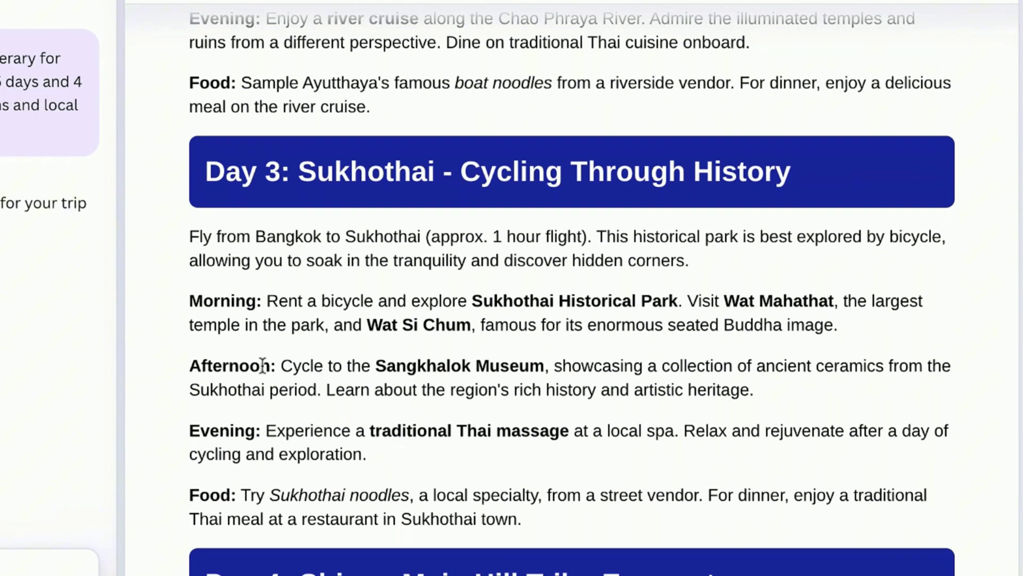
pyautogui.scroll(-1, 262, 366)
pyautogui.scroll(-2, 314, 373)
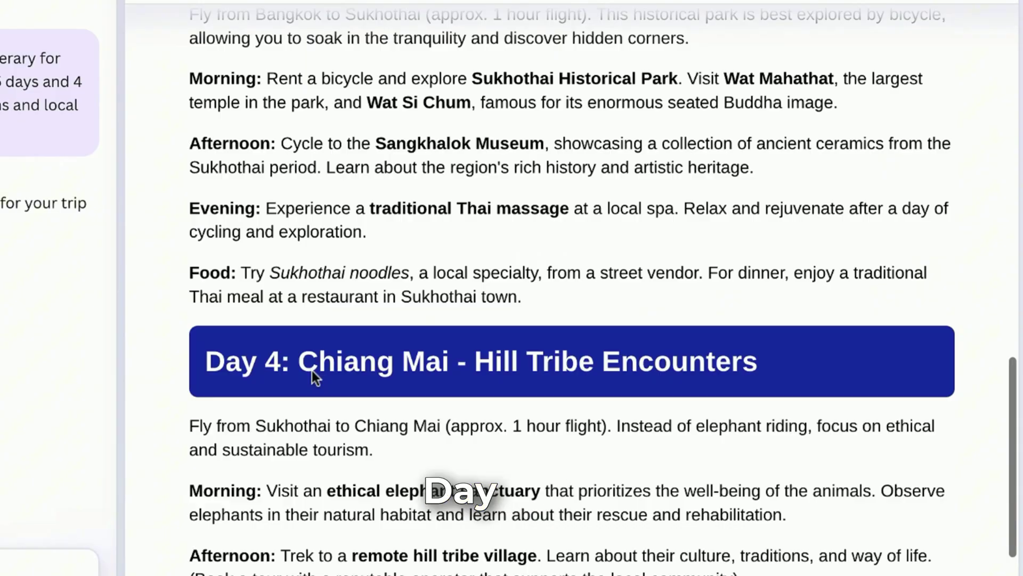
pyautogui.scroll(-2, 312, 370)
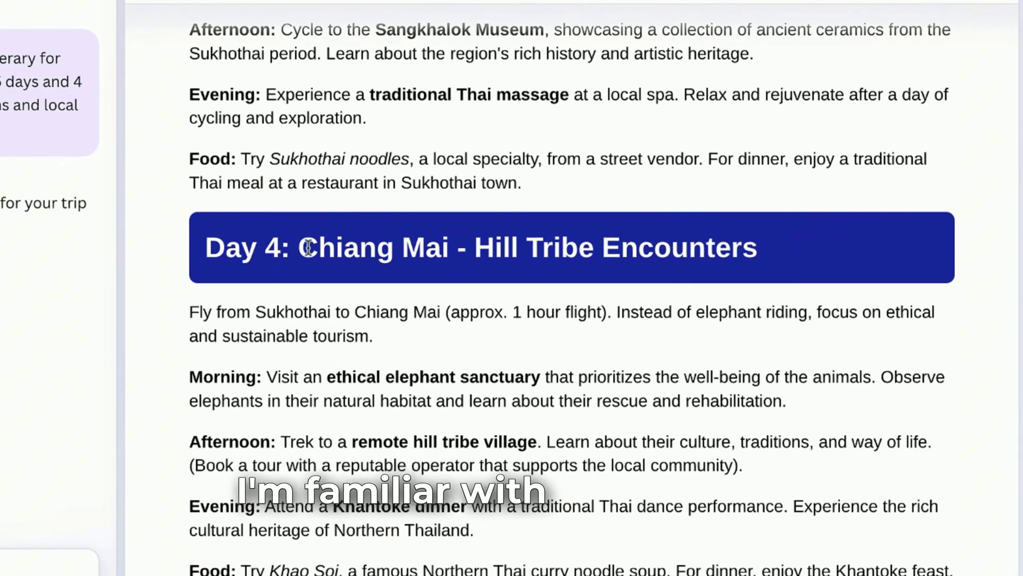
pyautogui.moveTo(308, 247); pyautogui.dragTo(467, 248)
pyautogui.click(307, 400)
pyautogui.scroll(-2, 307, 400)
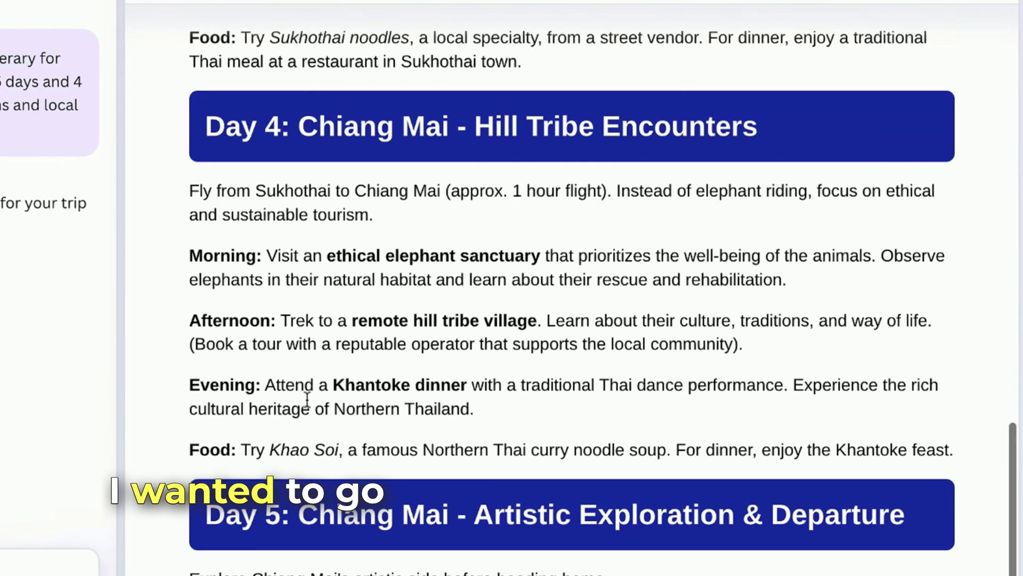
pyautogui.scroll(-1, 307, 400)
pyautogui.scroll(-3, 325, 469)
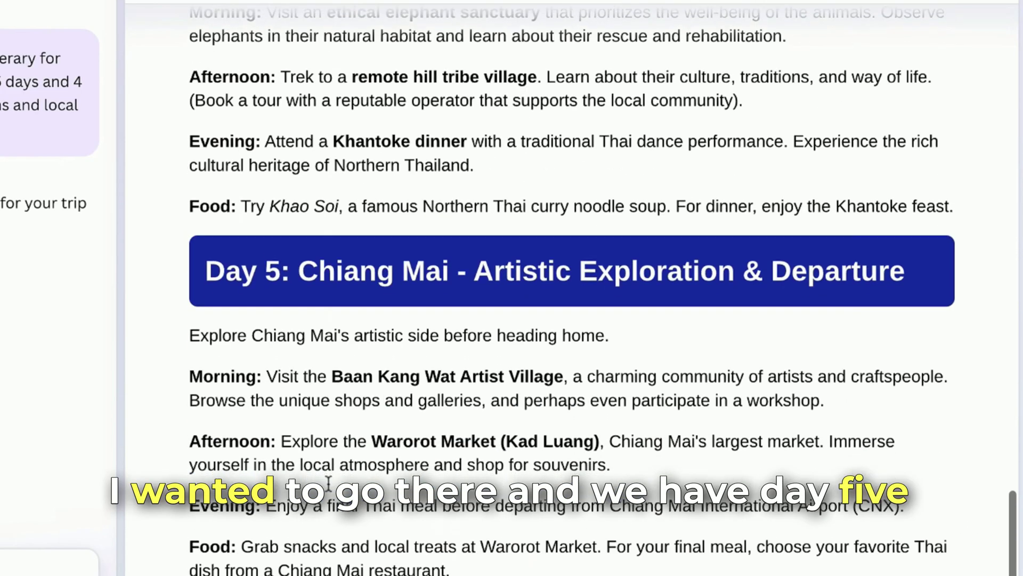
pyautogui.scroll(-3, 329, 484)
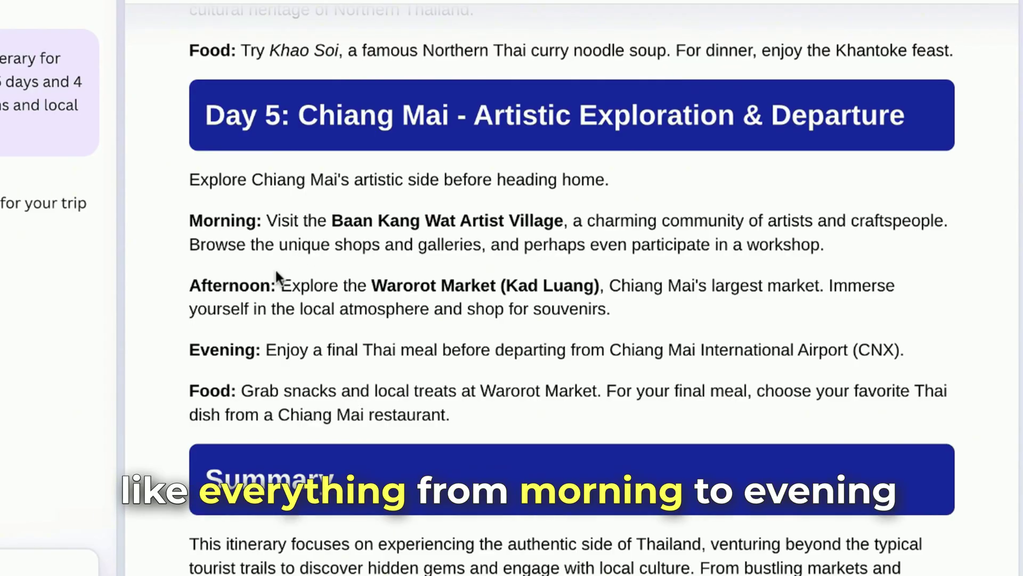
pyautogui.scroll(8, 286, 413)
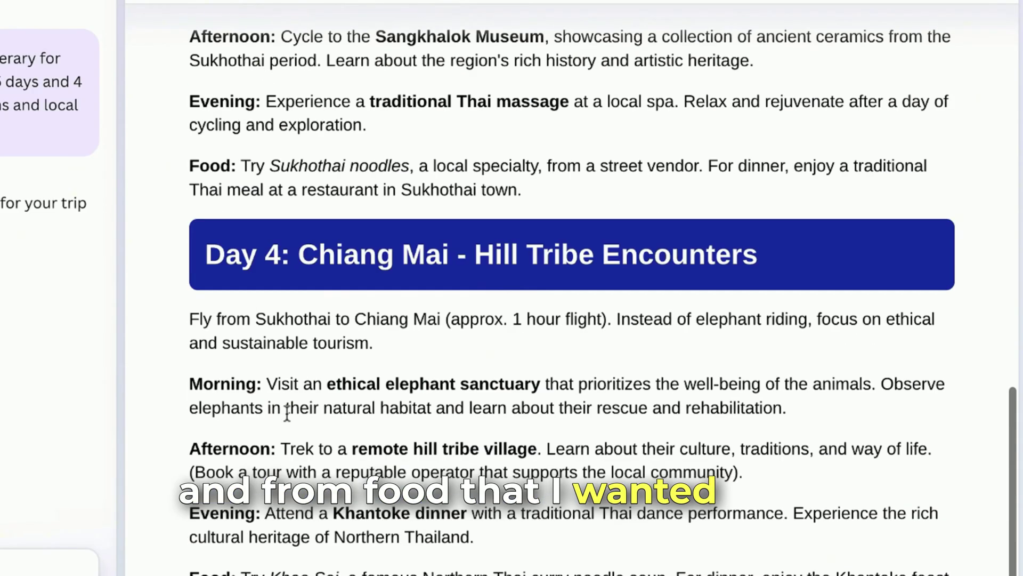
pyautogui.scroll(-8, 286, 413)
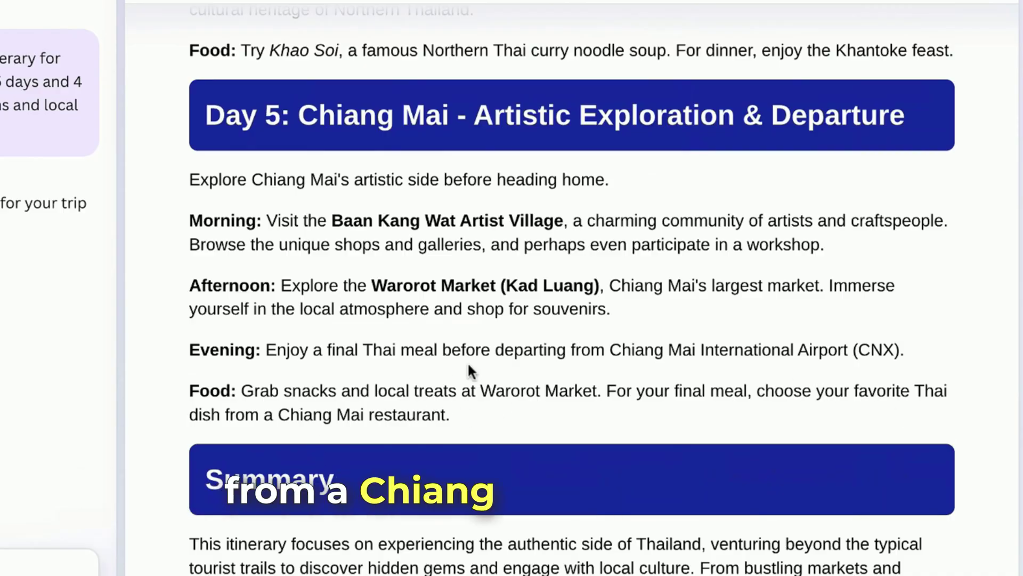
pyautogui.scroll(8, 468, 367)
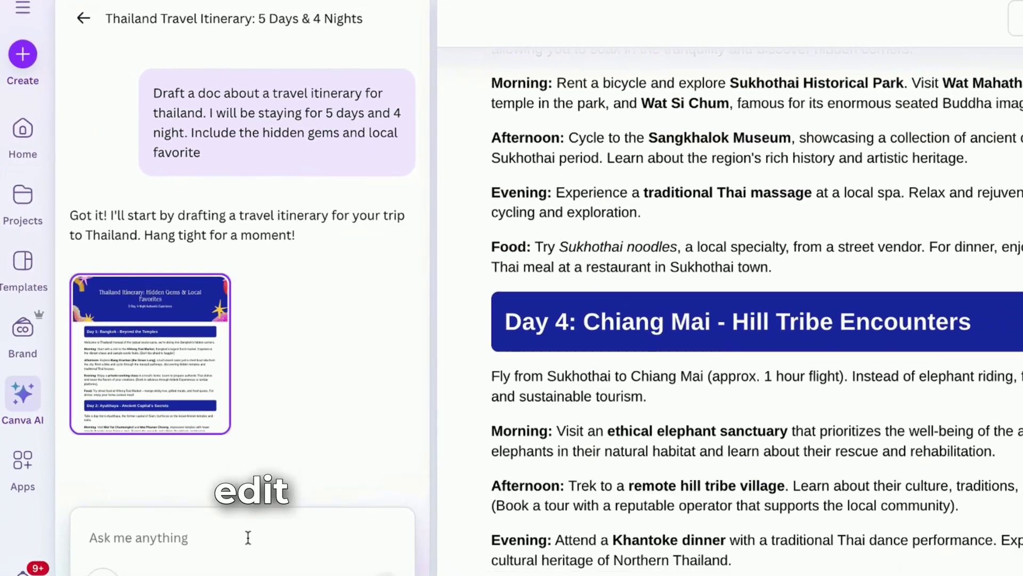
# Step: Send the follow-up 'i want to cross country to malaysia on day 4' to Canva AI
pyautogui.click(260, 561)
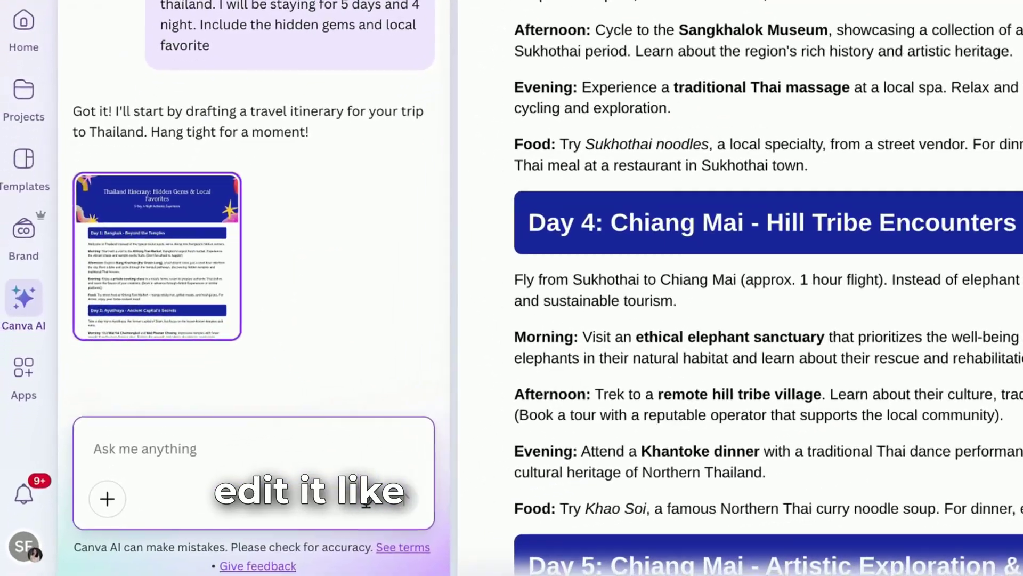
pyautogui.write('i want')
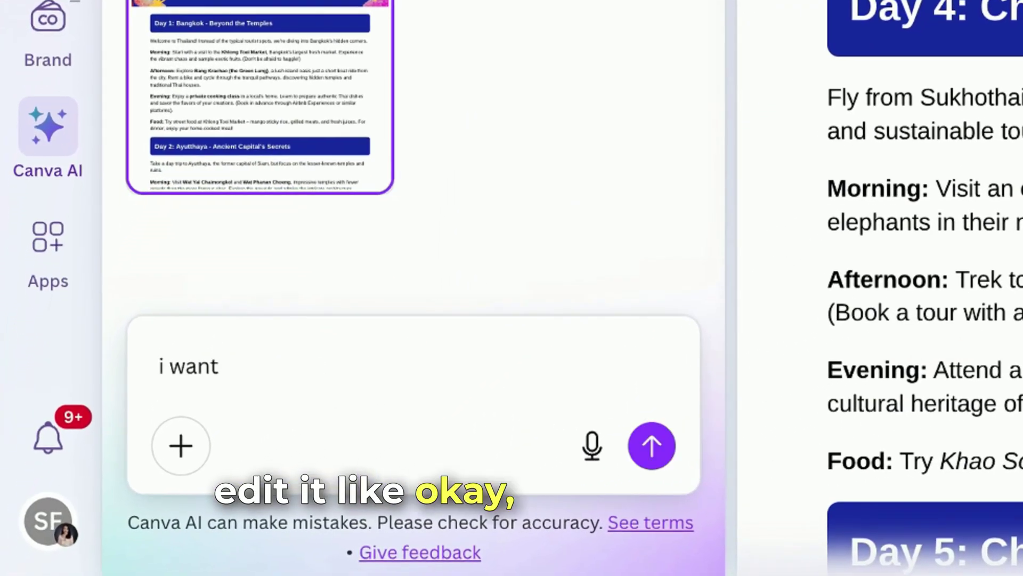
pyautogui.write(' to cross c')
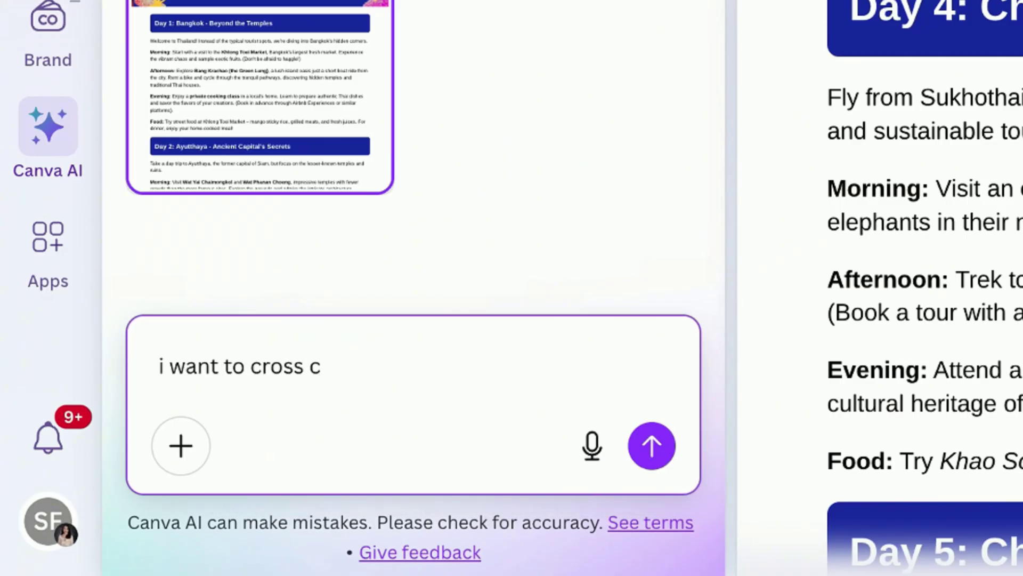
pyautogui.press('BackSpace')
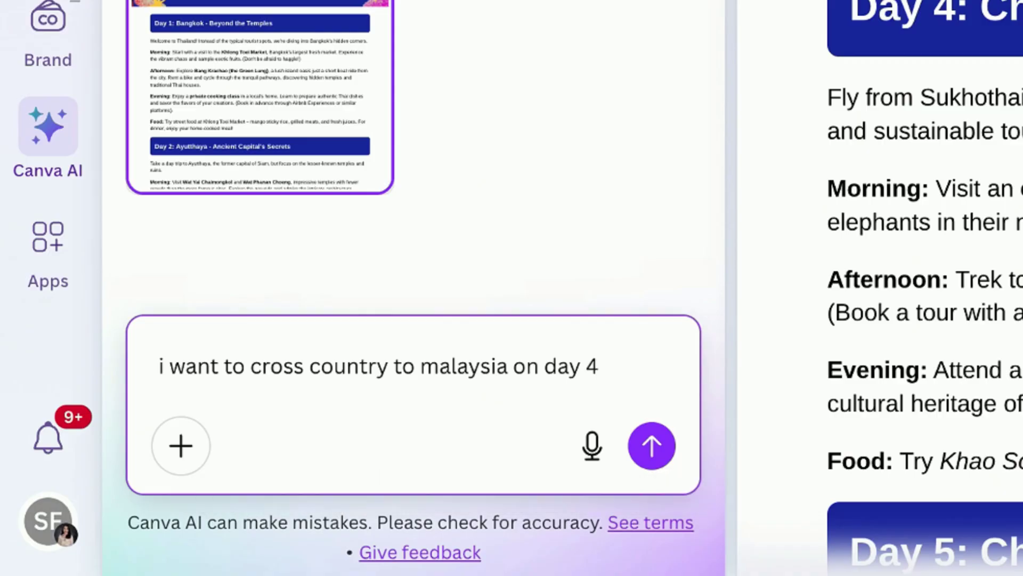
pyautogui.press('Return')
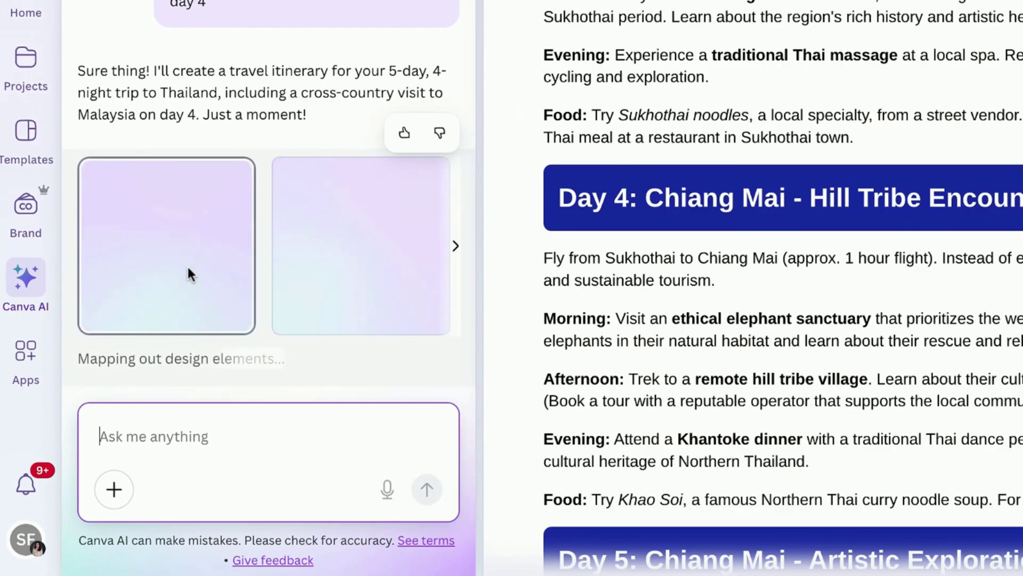
# Step: Wait for the revised 'Malaysia Itinerary' result card to appear in the Canva AI chat
pyautogui.scroll(-5, 625, 232)
pyautogui.scroll(5, 626, 235)
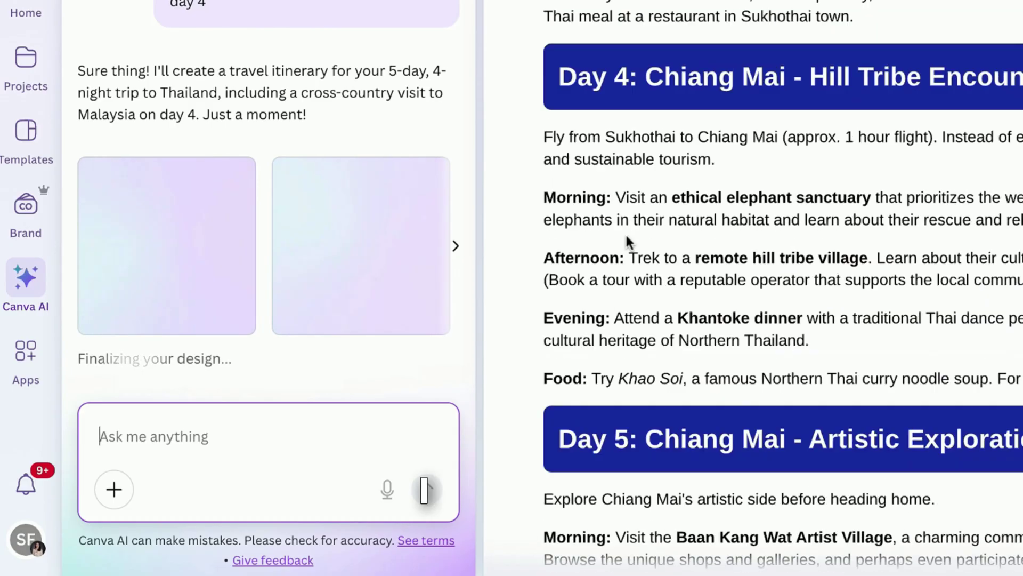
pyautogui.scroll(1, 230, 96)
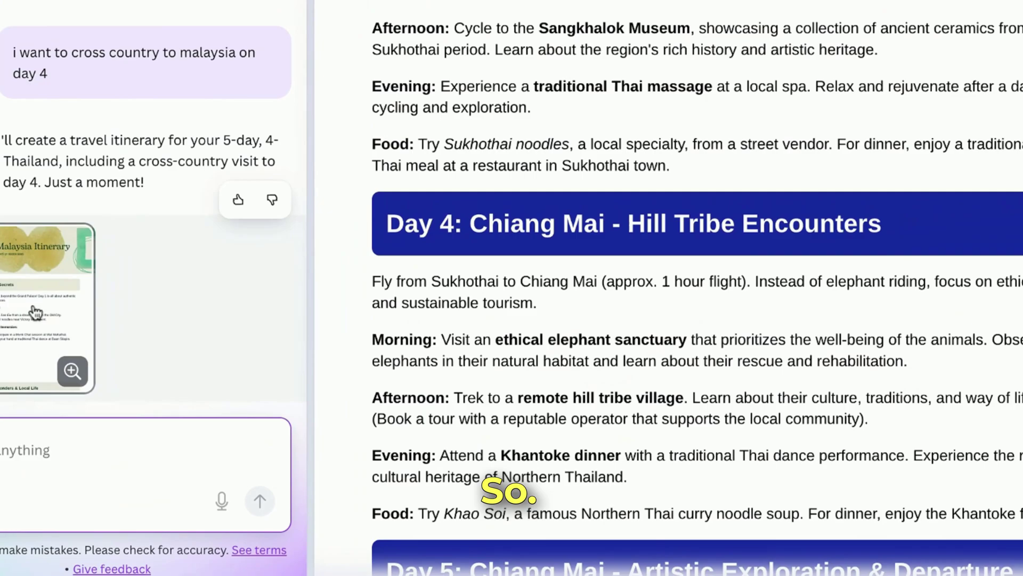
# Step: Open the Thailand & Malaysia Itinerary and review Day 4 in Penang and Day 5's departure
pyautogui.click(80, 298)
pyautogui.scroll(-3, 519, 240)
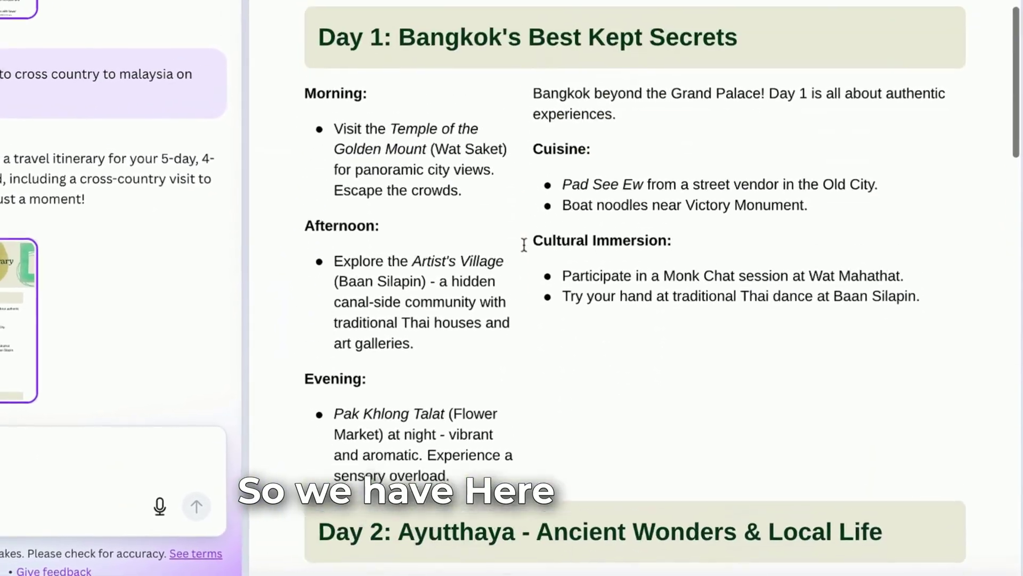
pyautogui.scroll(-6, 601, 112)
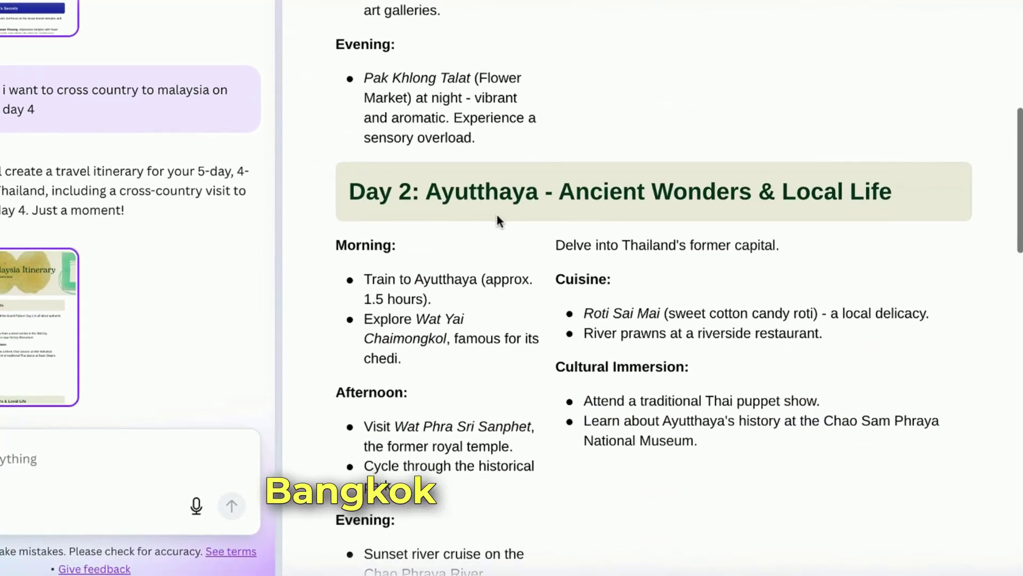
pyautogui.scroll(-7, 513, 220)
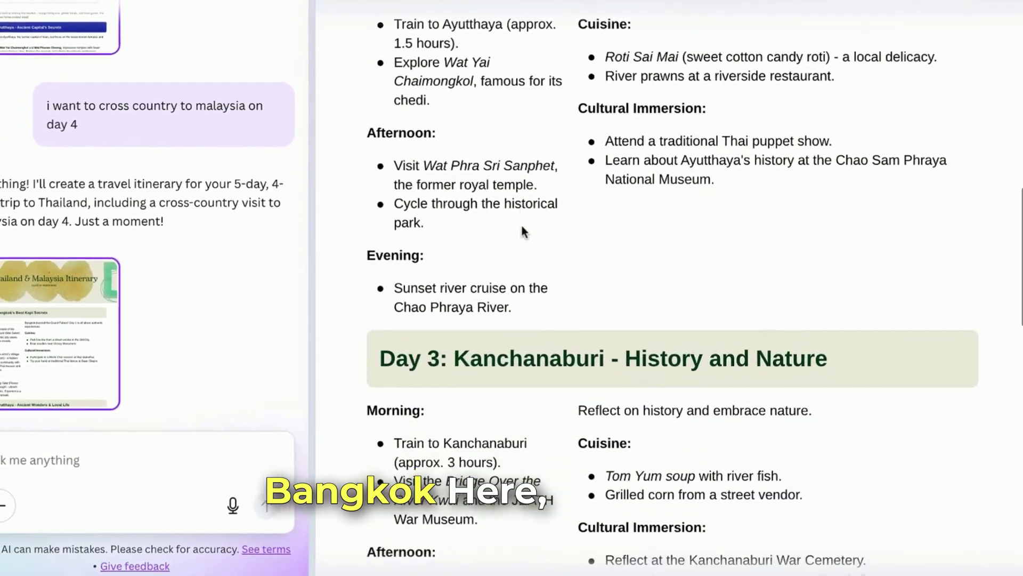
pyautogui.scroll(-2, 508, 399)
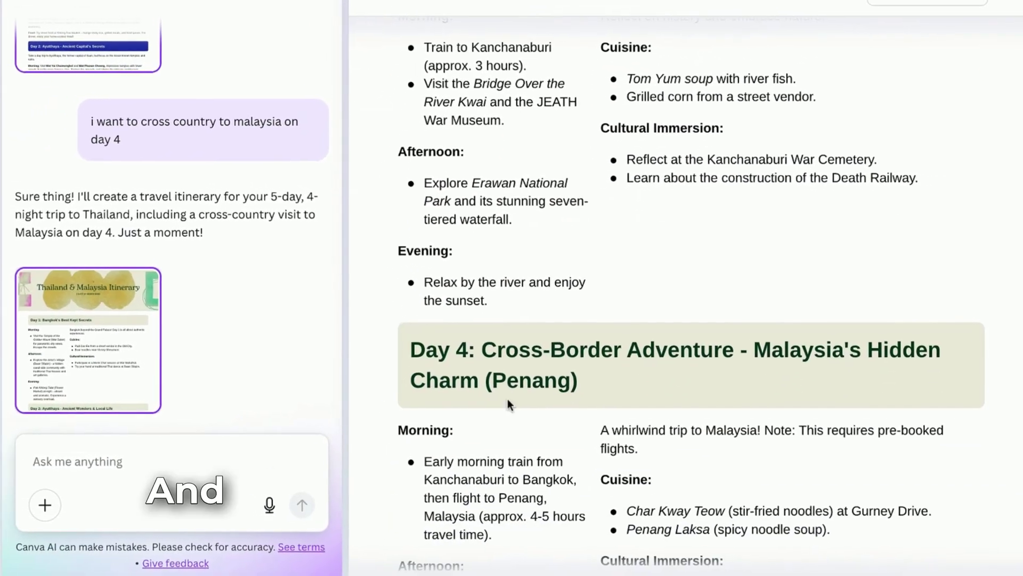
pyautogui.scroll(-2, 579, 379)
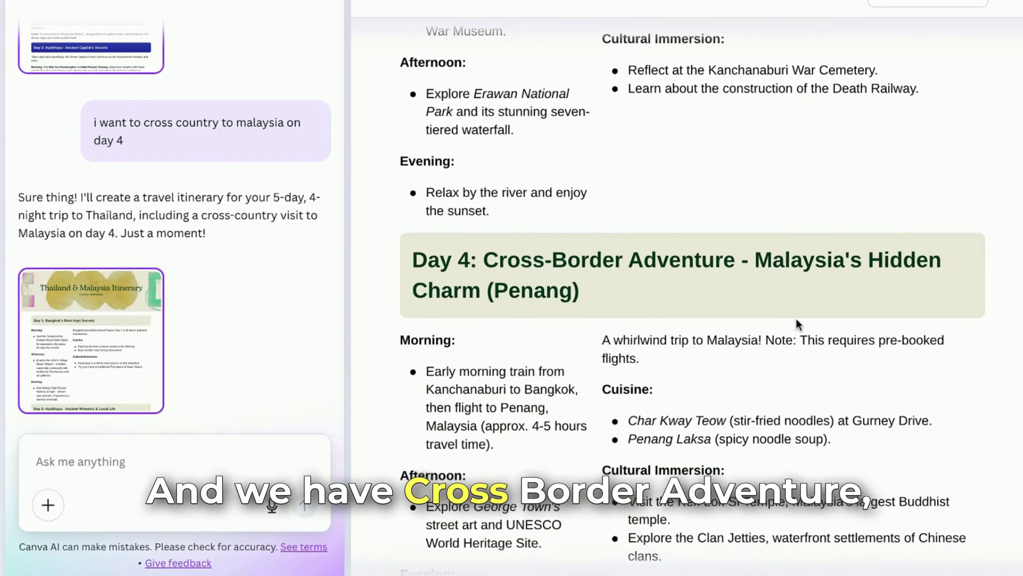
pyautogui.scroll(-5, 573, 382)
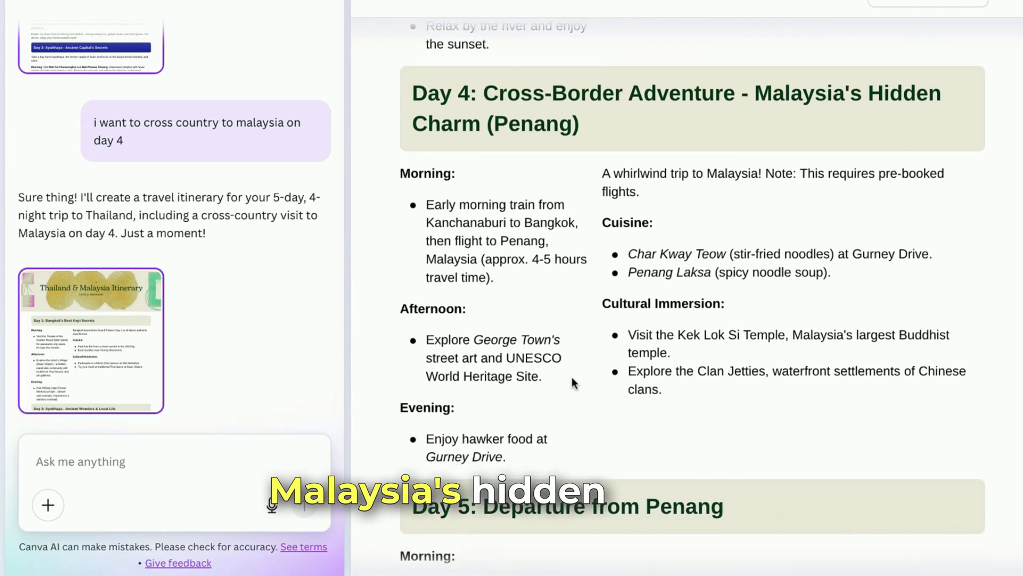
pyautogui.scroll(-4, 572, 382)
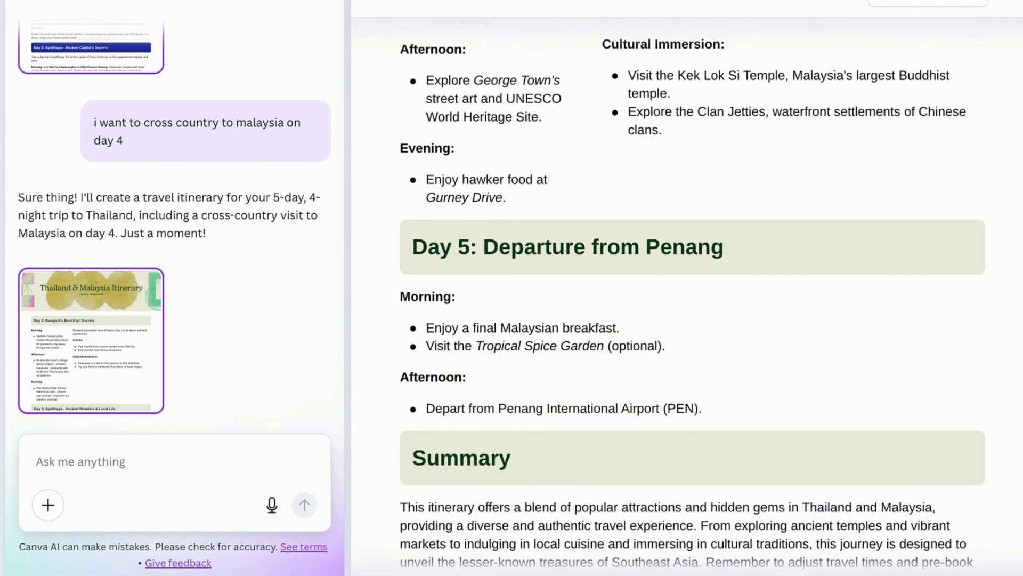